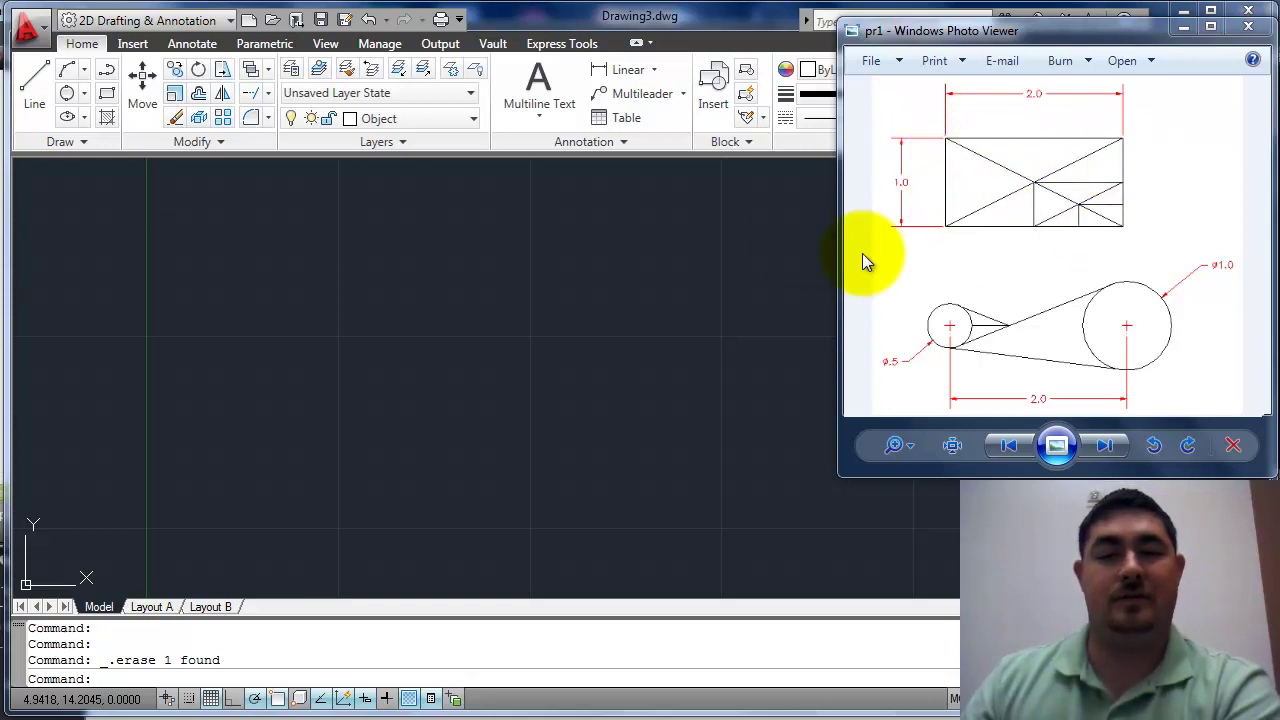
Bring the empty Drawing3.dwg in front of the Photo Viewer reference sketch.
{"action": "left_click", "coordinate": [643, 276]}
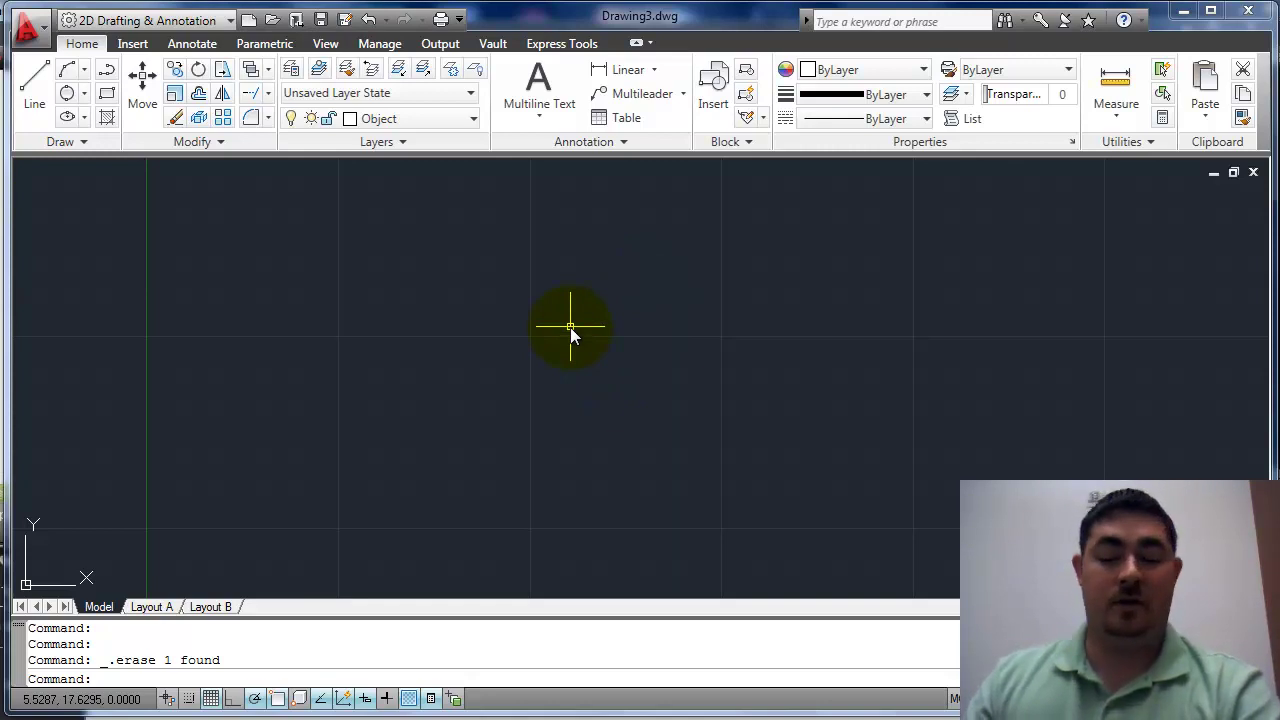
Draw a closed 2 by 1 rectangle from line segments 2, 1, 2 and close, then zoom in.
{"action": "type", "text": "l"}
{"action": "key", "text": "Return"}
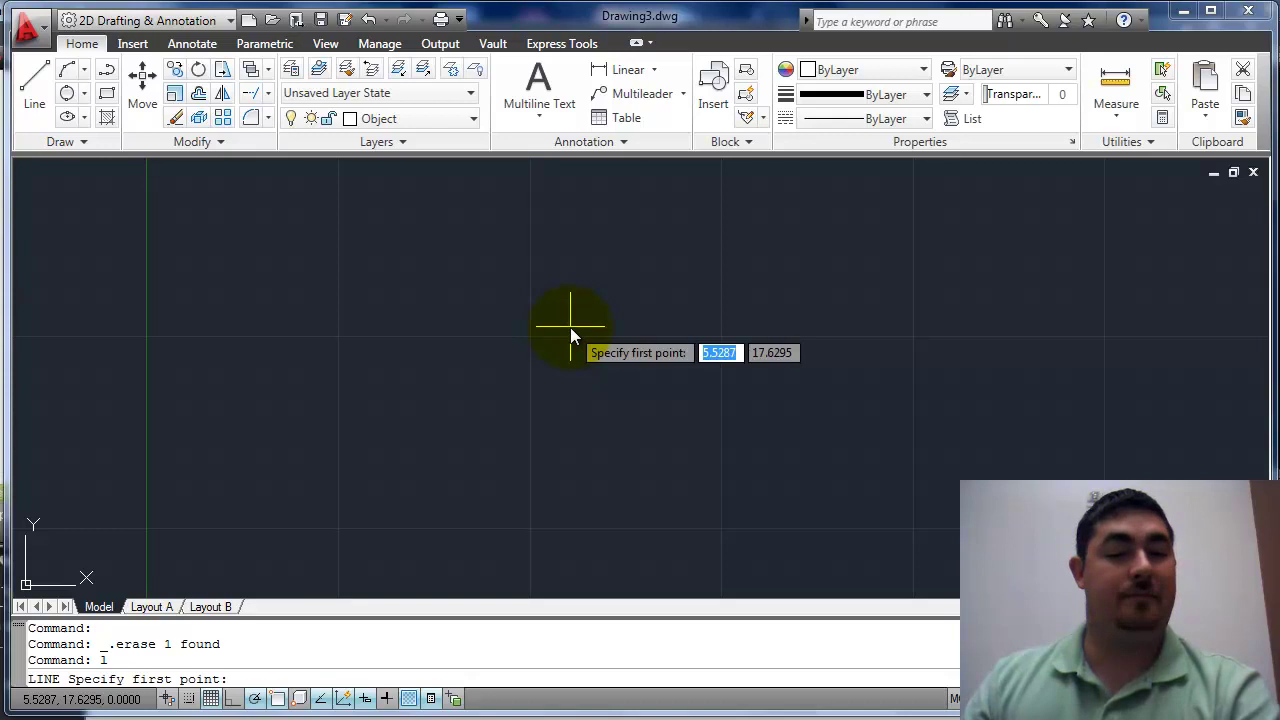
{"action": "left_click", "coordinate": [410, 344]}
{"action": "type", "text": "2.3737"}
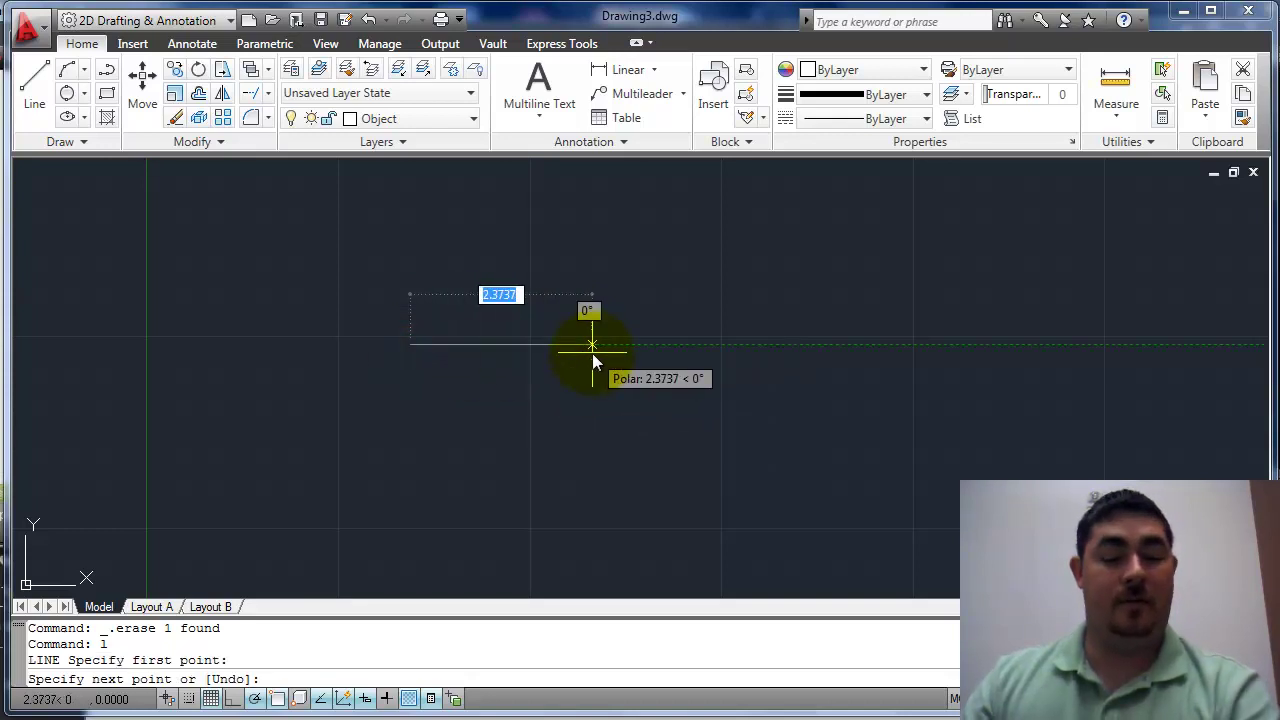
{"action": "key", "text": "Return"}
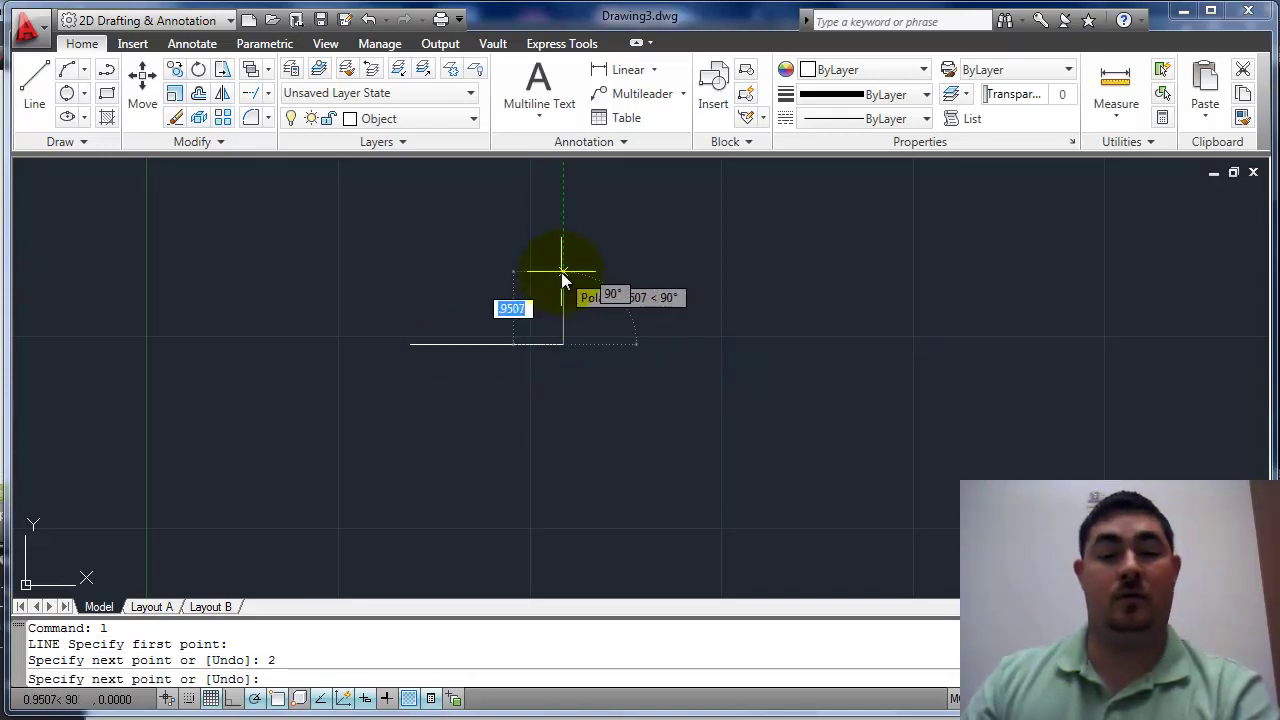
{"action": "type", "text": "1"}
{"action": "key", "text": "Return"}
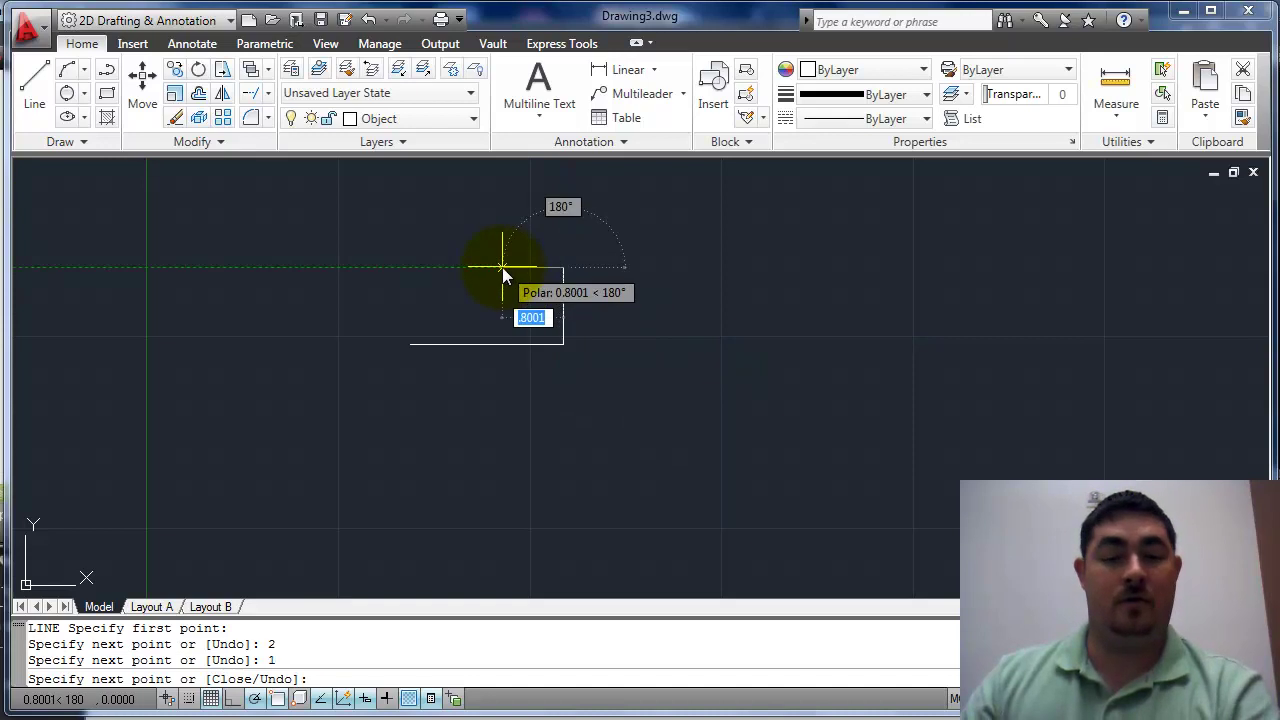
{"action": "type", "text": "2"}
{"action": "key", "text": "Return"}
{"action": "type", "text": "c"}
{"action": "key", "text": "Return"}
{"action": "mouse_move", "coordinate": [528, 316]}
{"action": "middle_mouse_down"}
{"action": "mouse_move", "coordinate": [574, 329]}
{"action": "mouse_move", "coordinate": [558, 355]}
{"action": "middle_mouse_up"}
{"action": "scroll", "coordinate": [574, 329], "scroll_direction": "up", "scroll_amount": 3}
{"action": "scroll", "coordinate": [515, 313], "scroll_direction": "up", "scroll_amount": 2}
{"action": "scroll", "coordinate": [557, 351], "scroll_direction": "up", "scroll_amount": 2}
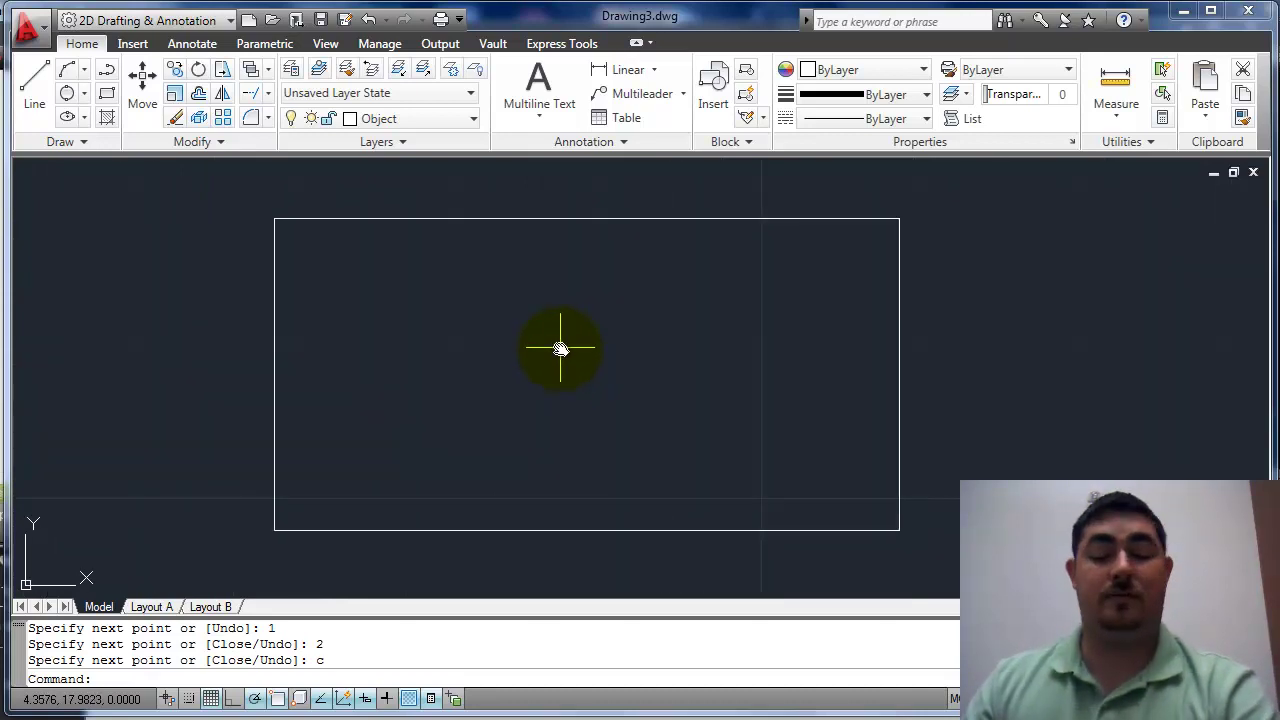
Draw both corner-to-corner diagonals across the rectangle.
{"action": "type", "text": "l"}
{"action": "key", "text": "Return"}
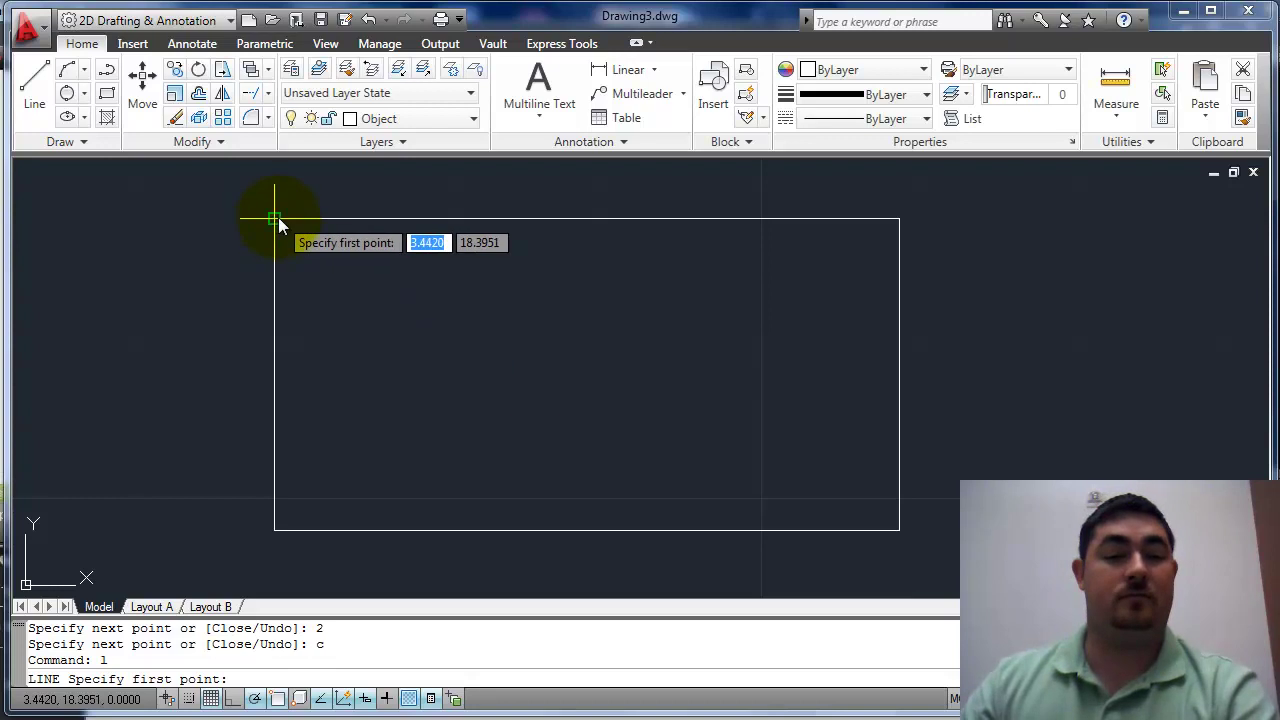
{"action": "left_click", "coordinate": [278, 218]}
{"action": "left_click", "coordinate": [899, 529]}
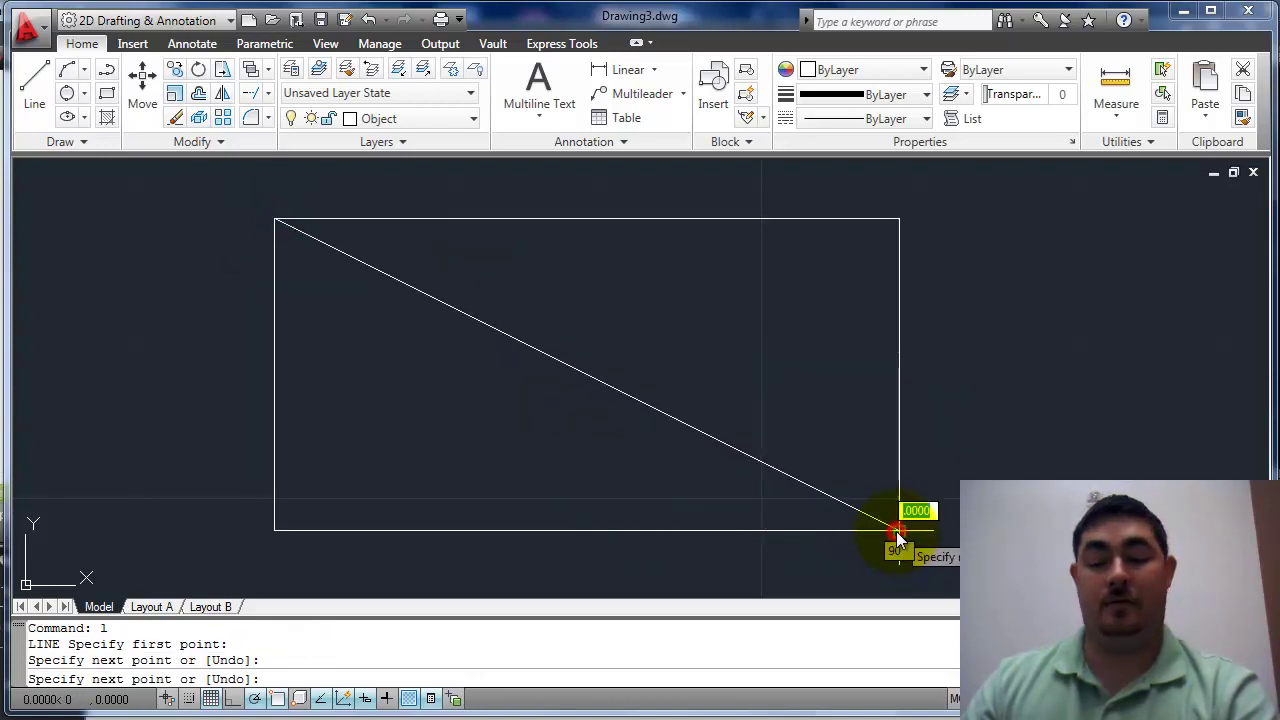
{"action": "key", "text": "Return"}
{"action": "key", "text": "Return"}
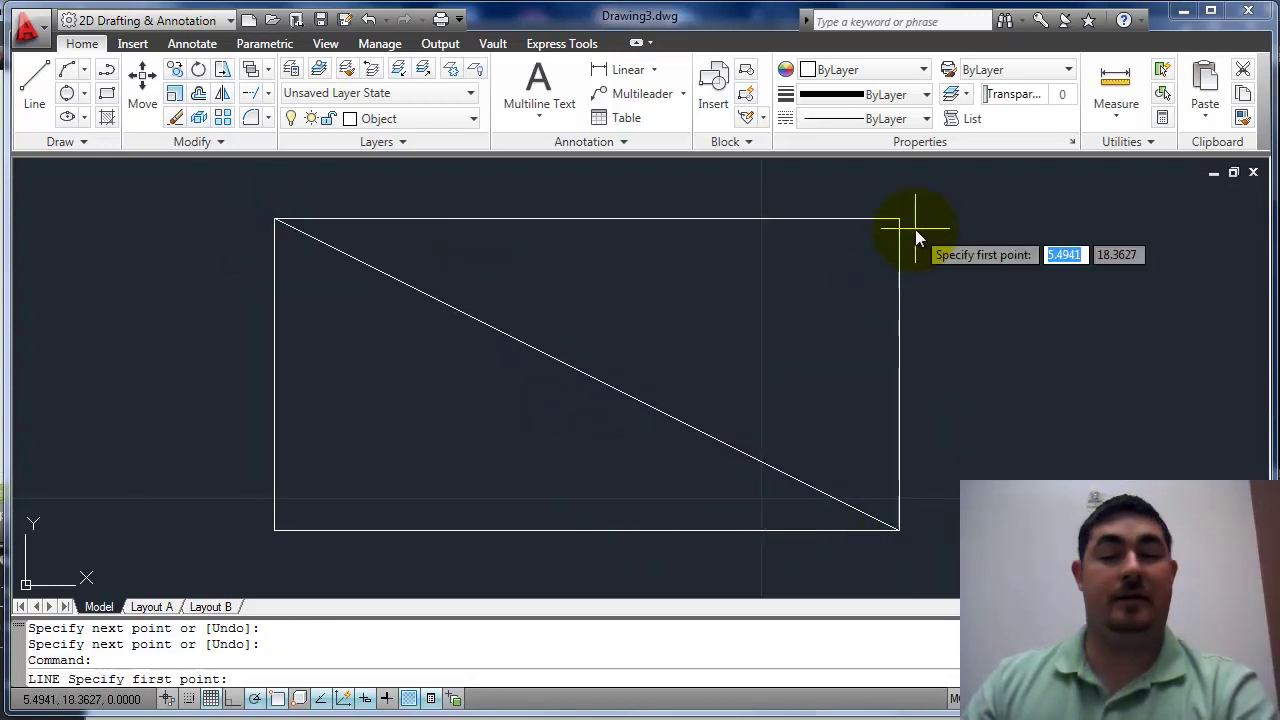
{"action": "left_click", "coordinate": [897, 219]}
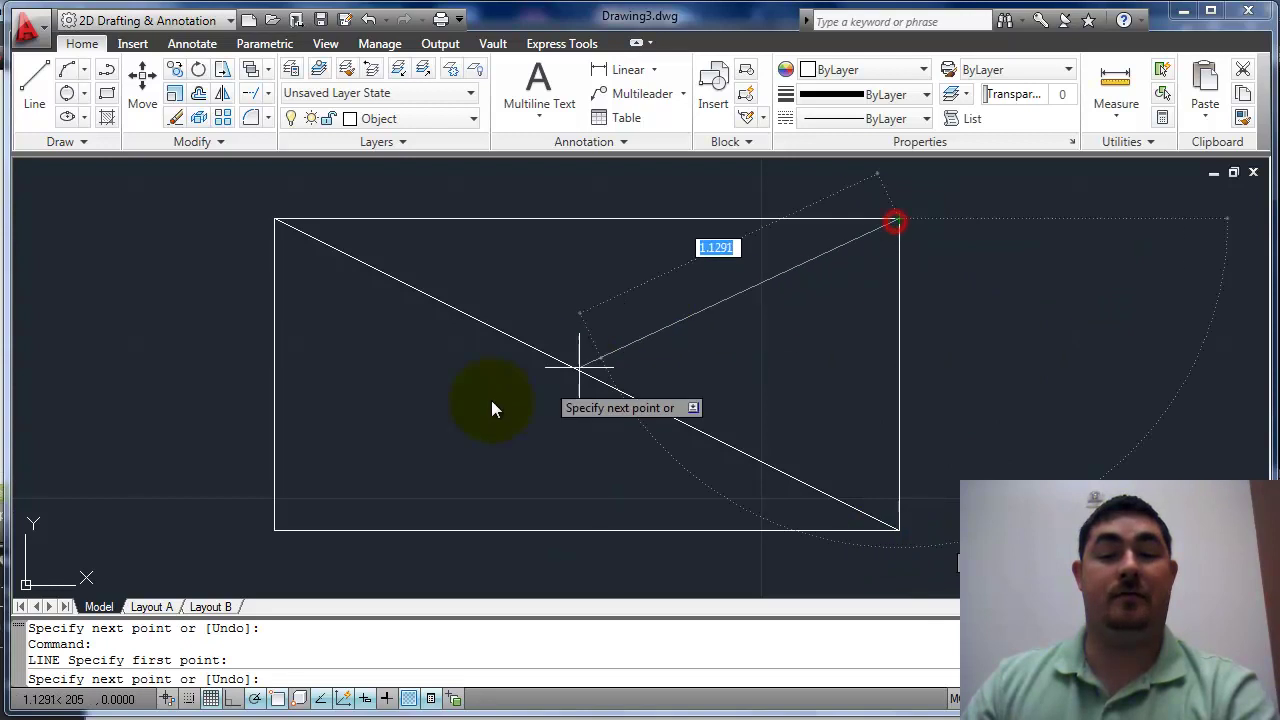
{"action": "left_click", "coordinate": [276, 529]}
{"action": "key", "text": "Return"}
{"action": "key", "text": "Return"}
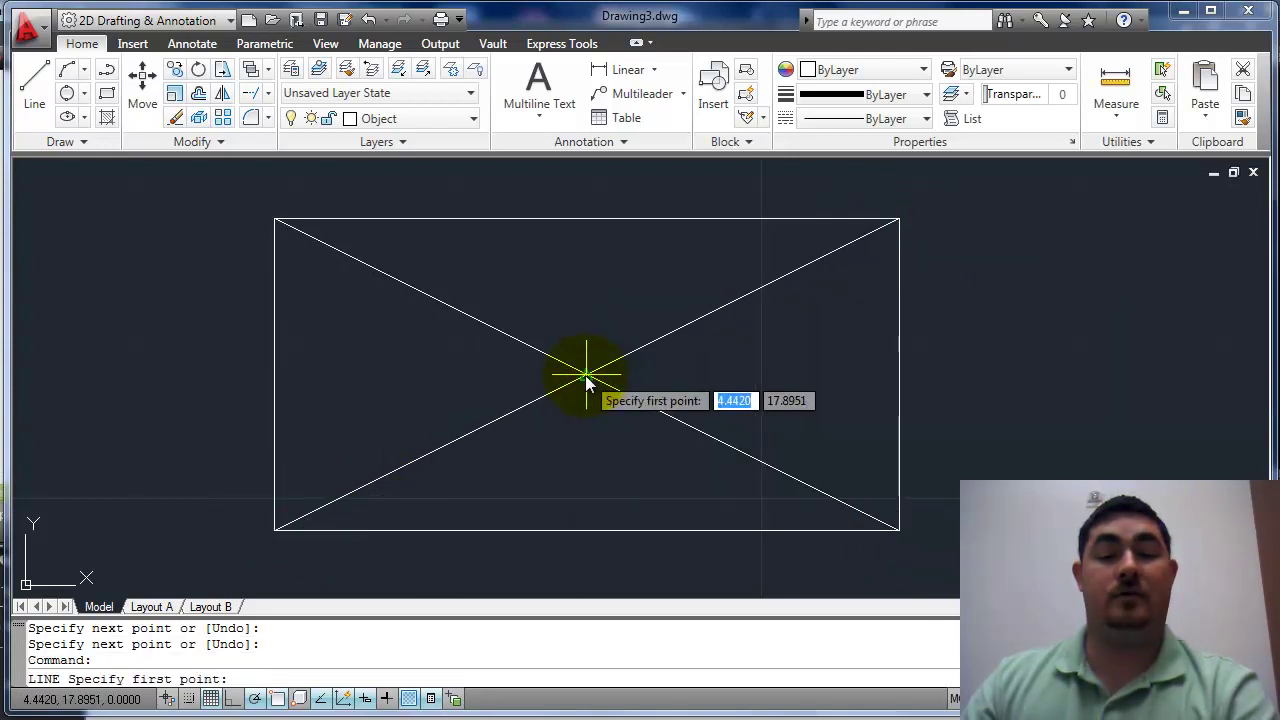
Add lines from the diagonals' crossing to the right edge, the bottom middle and back, then view the reference.
{"action": "left_click", "coordinate": [586, 376]}
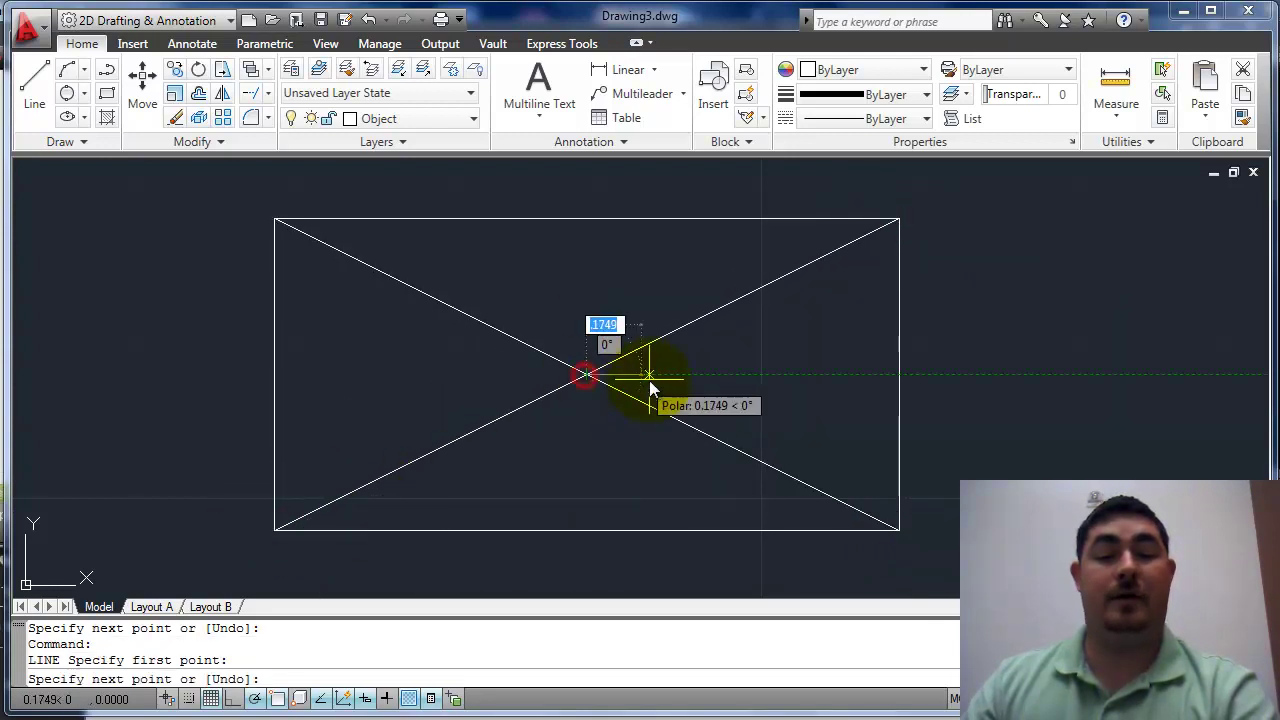
{"action": "left_click", "coordinate": [898, 377]}
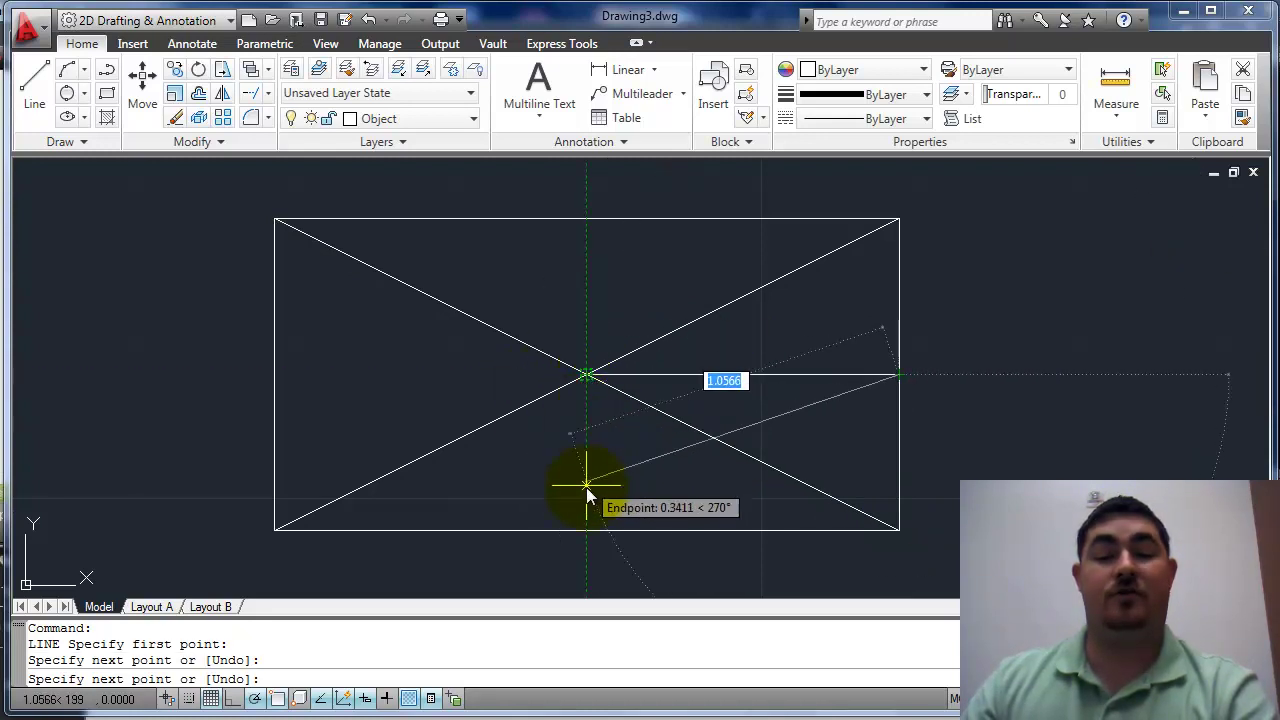
{"action": "left_click", "coordinate": [586, 530]}
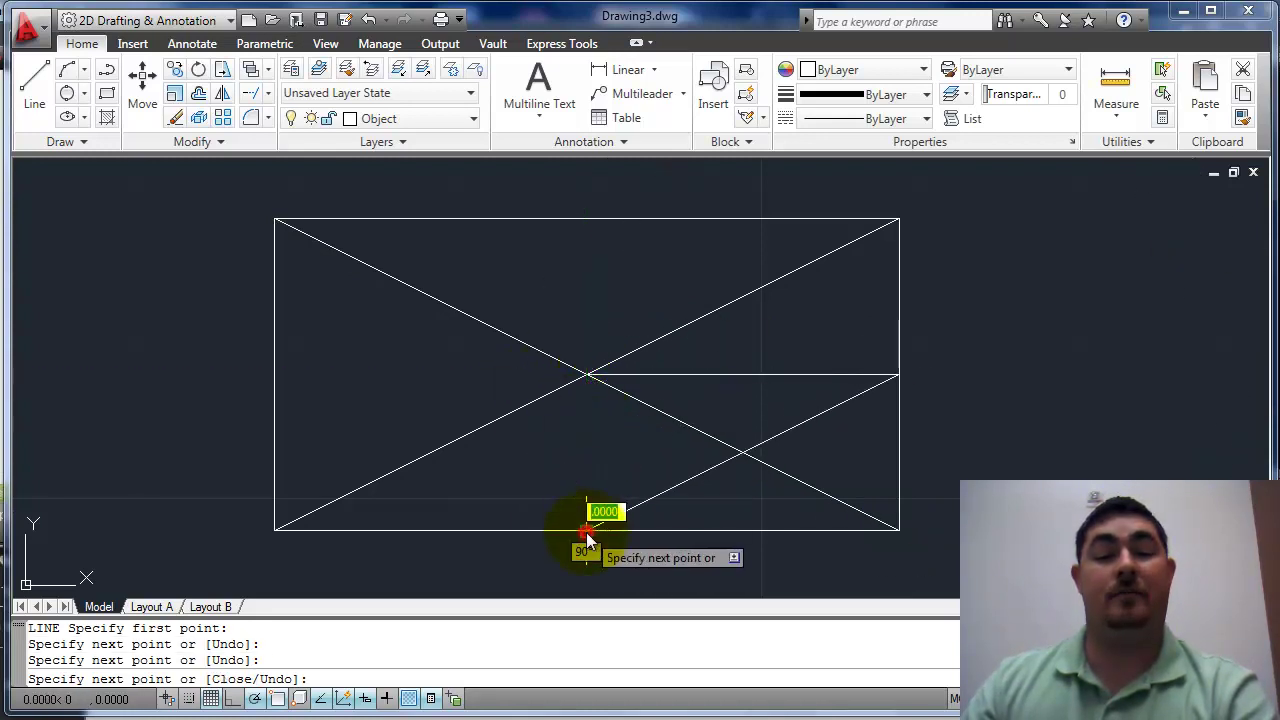
{"action": "left_click", "coordinate": [586, 376]}
{"action": "key", "text": "Return"}
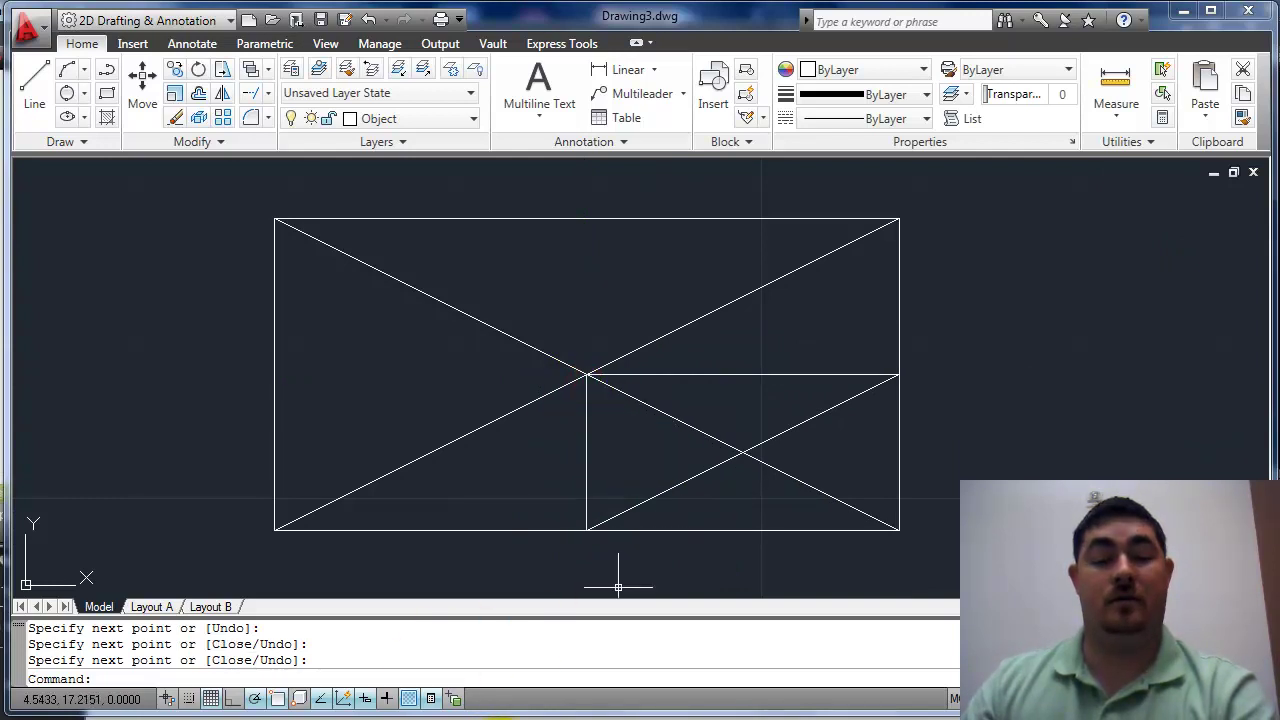
{"action": "left_click", "coordinate": [492, 716]}
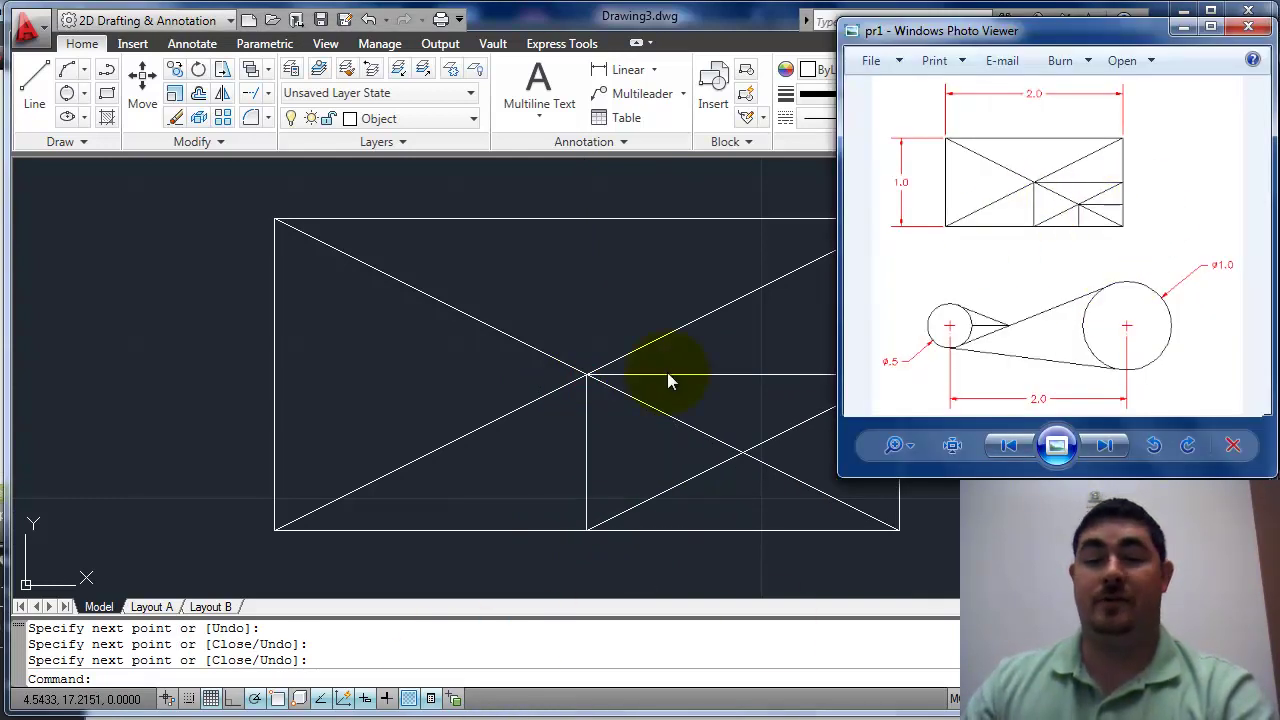
Add a line from the right edge's lower midpoint to the diagonal crossing, then a vertical to the bottom edge.
{"action": "left_click", "coordinate": [742, 500]}
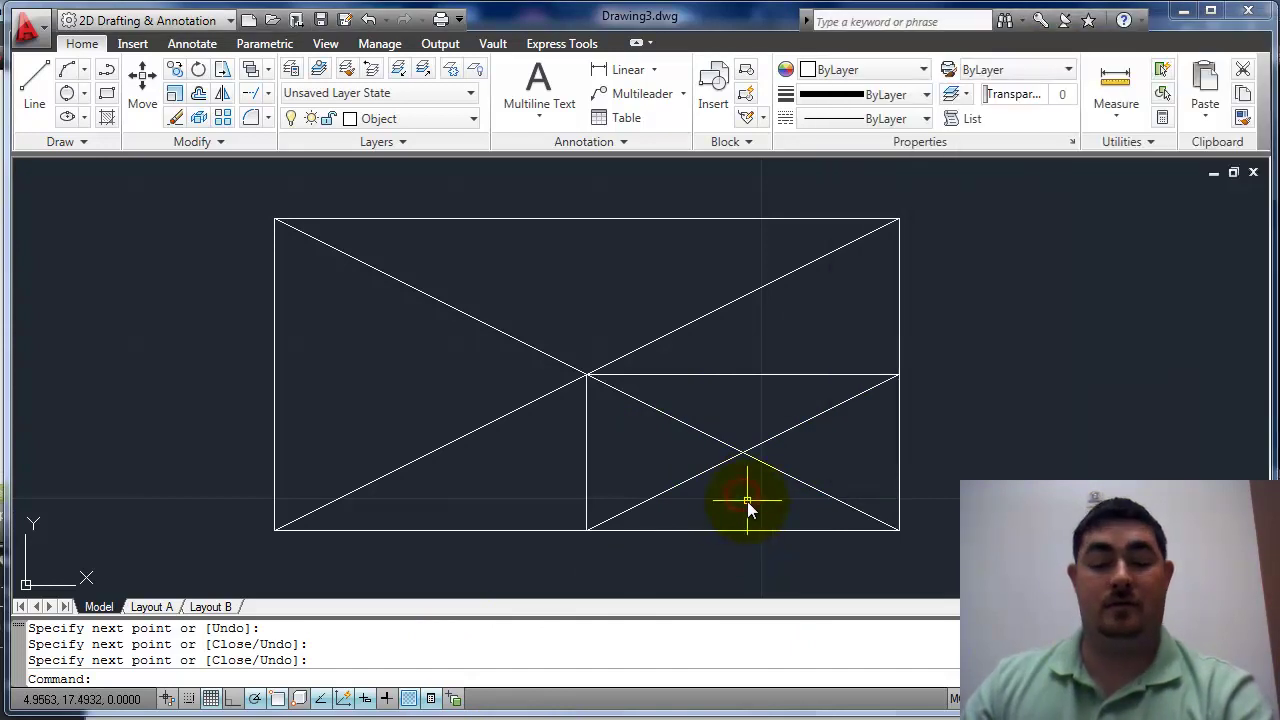
{"action": "type", "text": "l"}
{"action": "key", "text": "Return"}
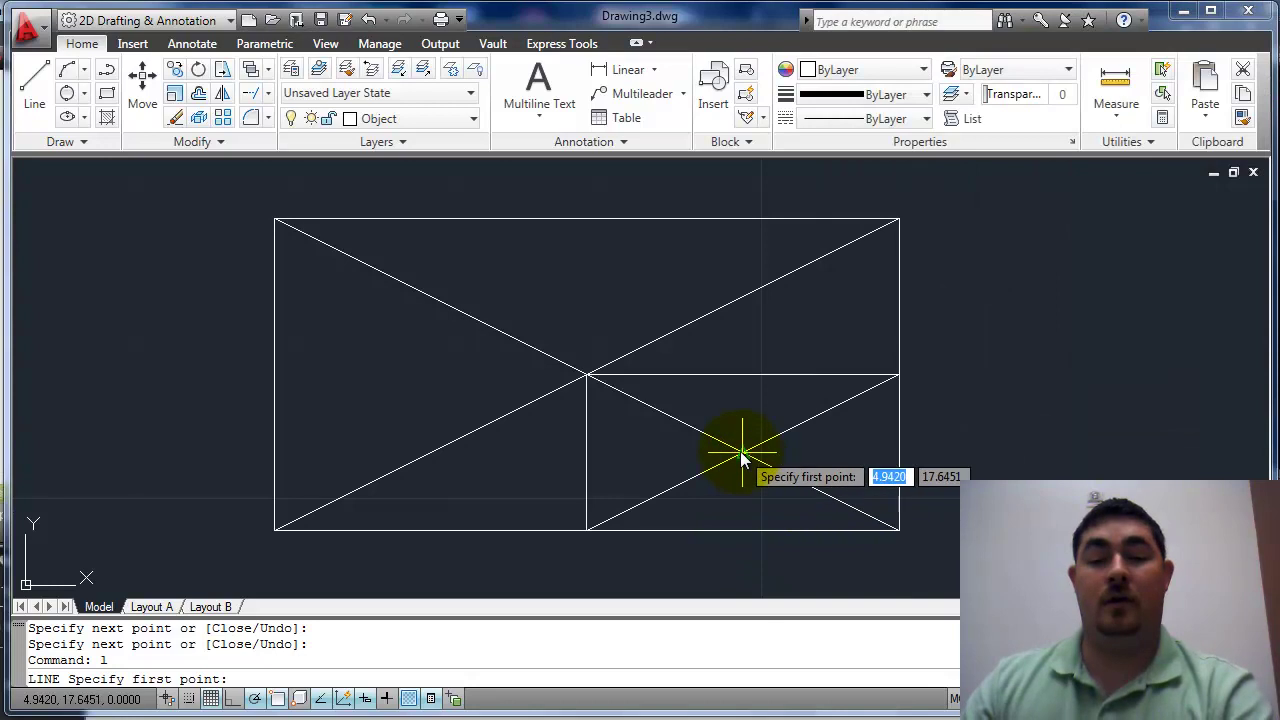
{"action": "left_click", "coordinate": [900, 454]}
{"action": "left_click", "coordinate": [742, 453]}
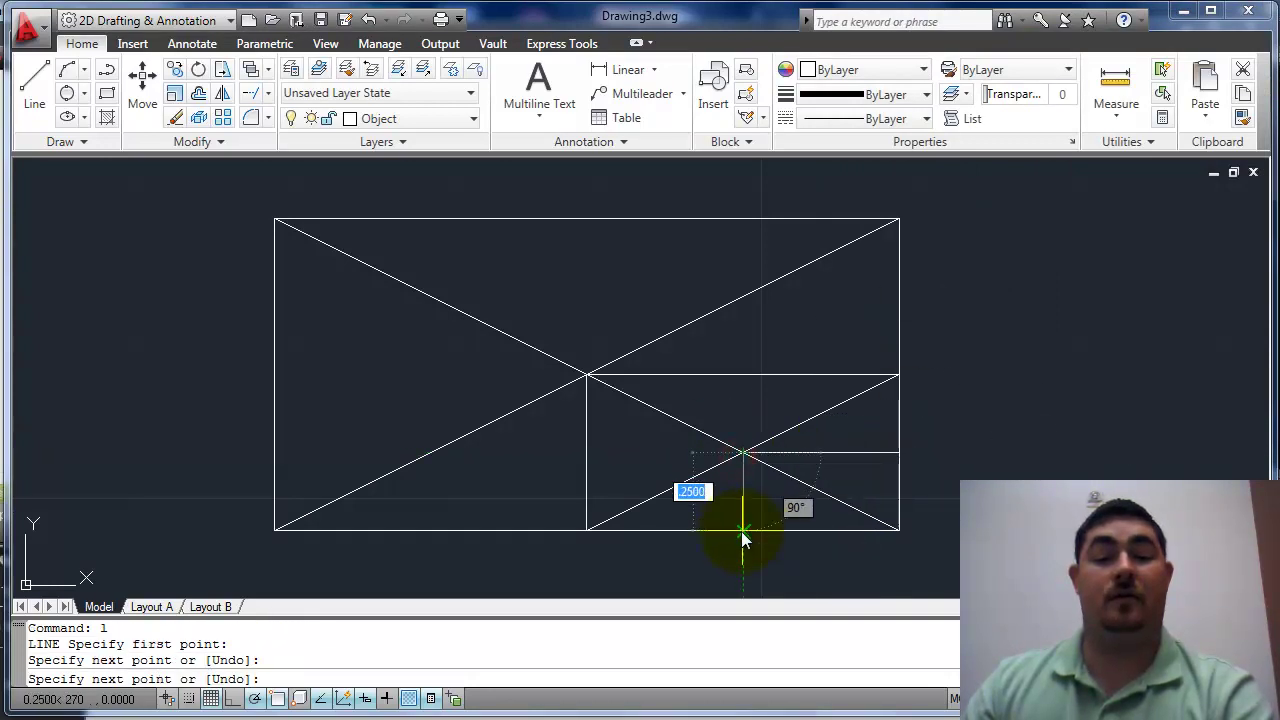
{"action": "left_click", "coordinate": [742, 530]}
{"action": "key", "text": "Return"}
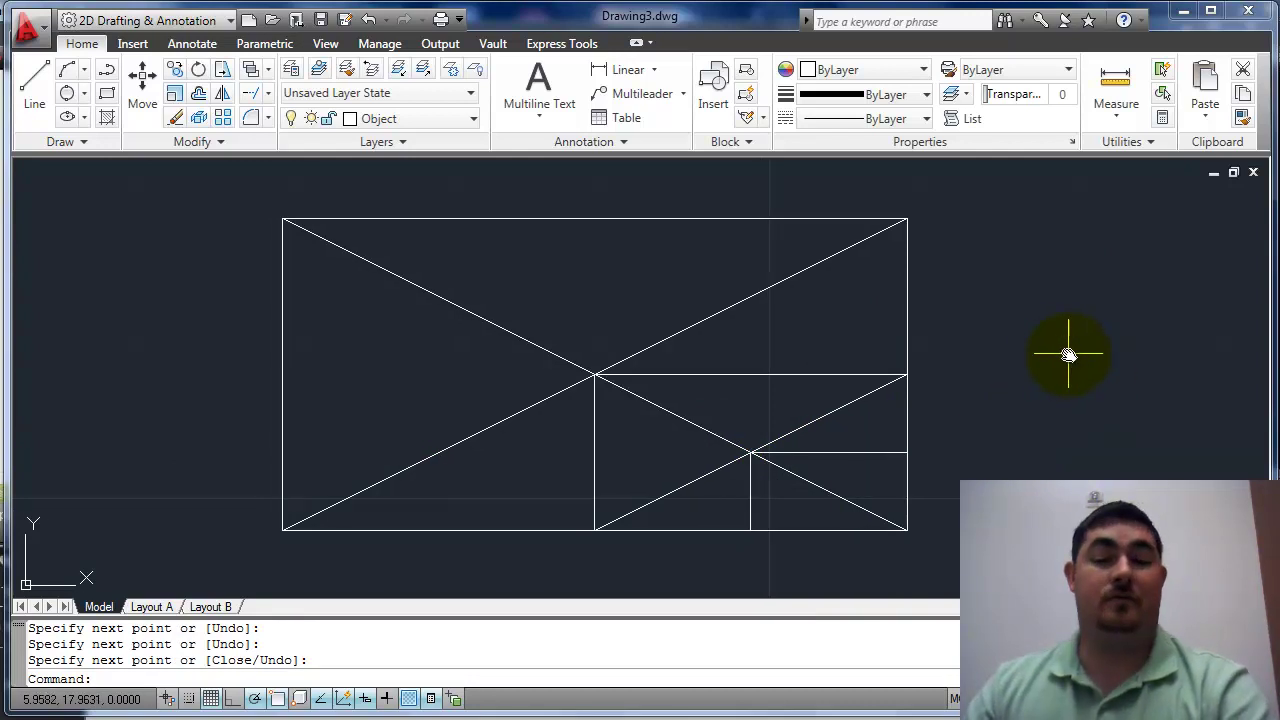
Erase all eleven lines of the first layout with a crossing selection.
{"action": "scroll", "coordinate": [1060, 354], "scroll_direction": "down", "scroll_amount": 2}
{"action": "left_click", "coordinate": [1008, 232]}
{"action": "left_click", "coordinate": [452, 521]}
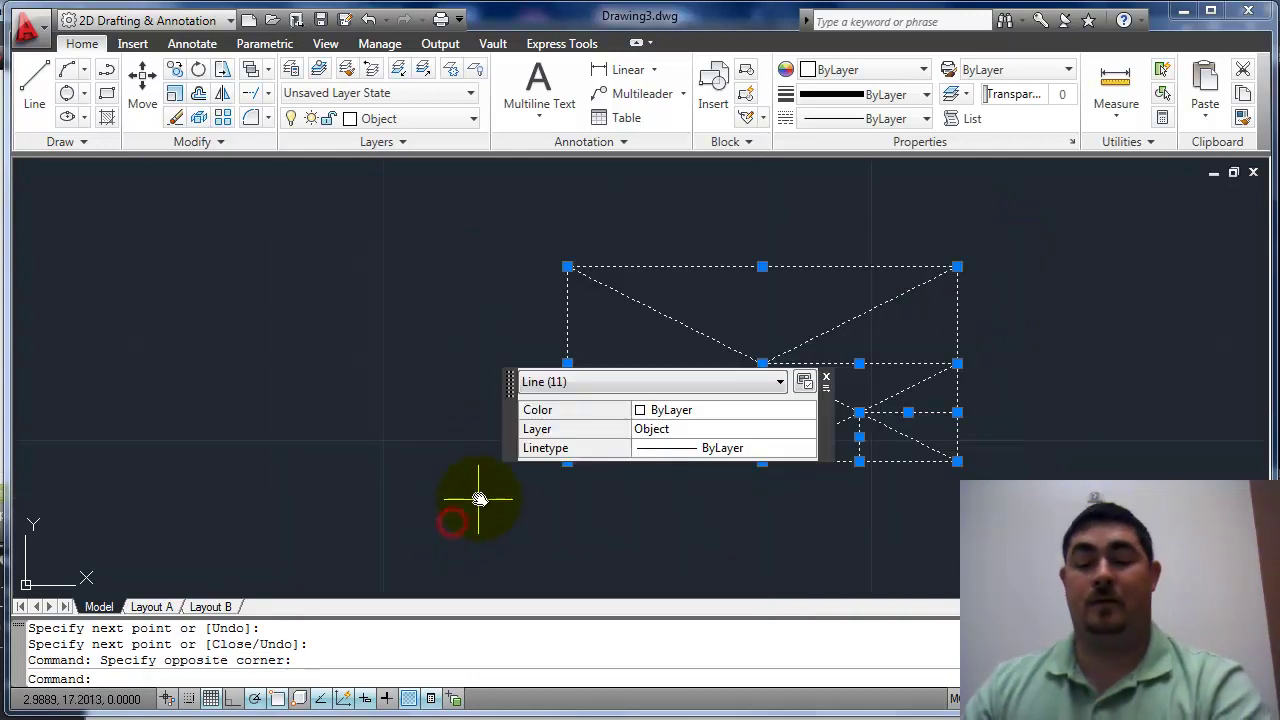
{"action": "key", "text": "Delete"}
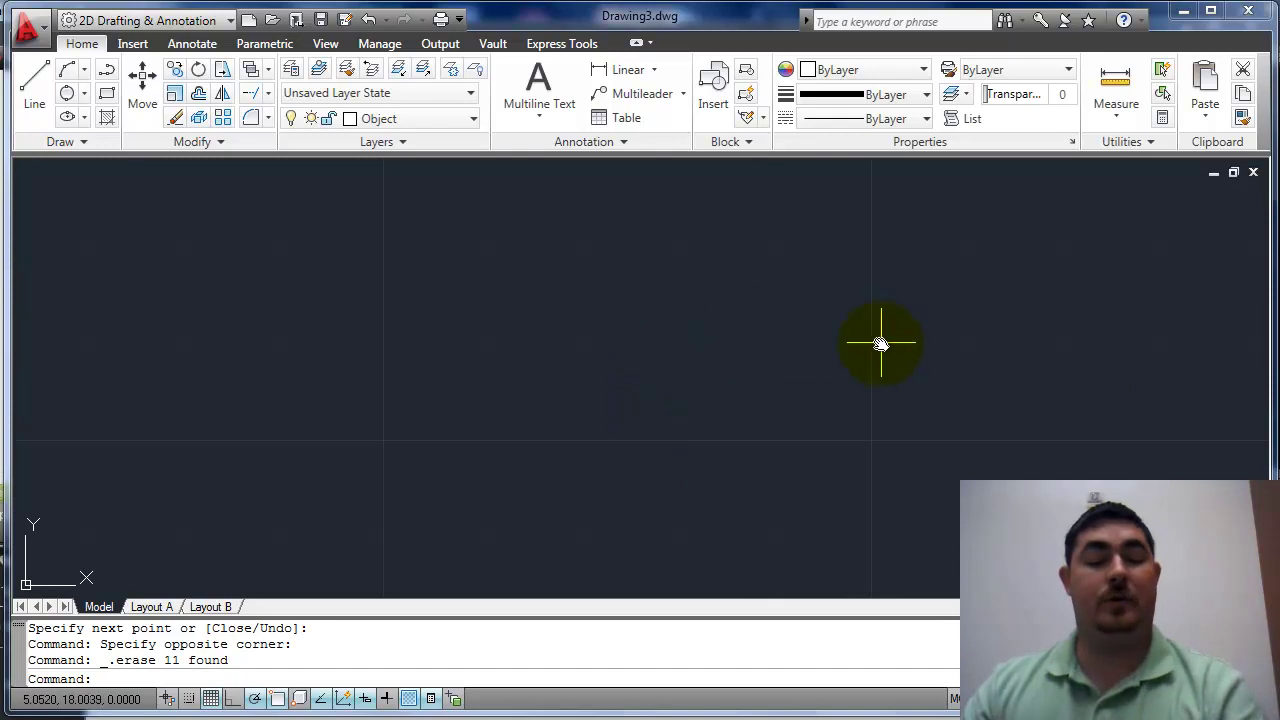
Draw a single 2 by 1 rectangle (@2,1) and begin a diagonal at its top-left corner.
{"action": "key", "text": "Return"}
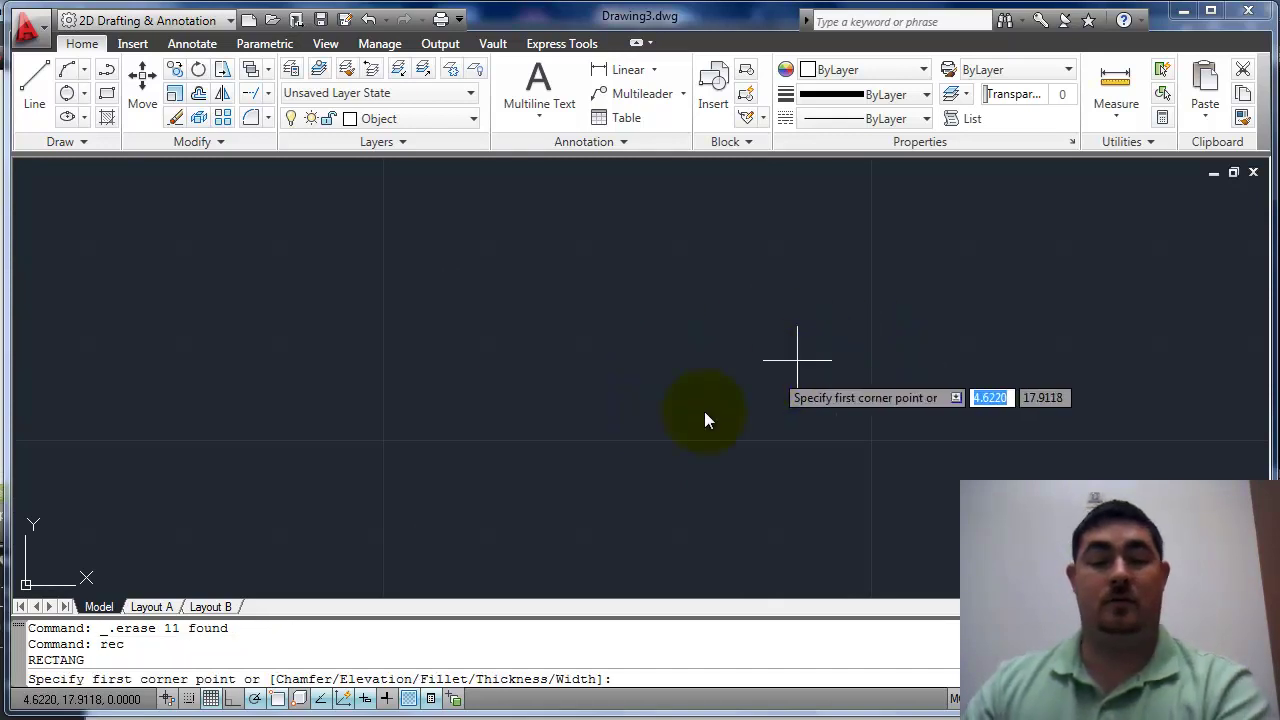
{"action": "left_click", "coordinate": [441, 481]}
{"action": "type", "text": "2,1"}
{"action": "key", "text": "Return"}
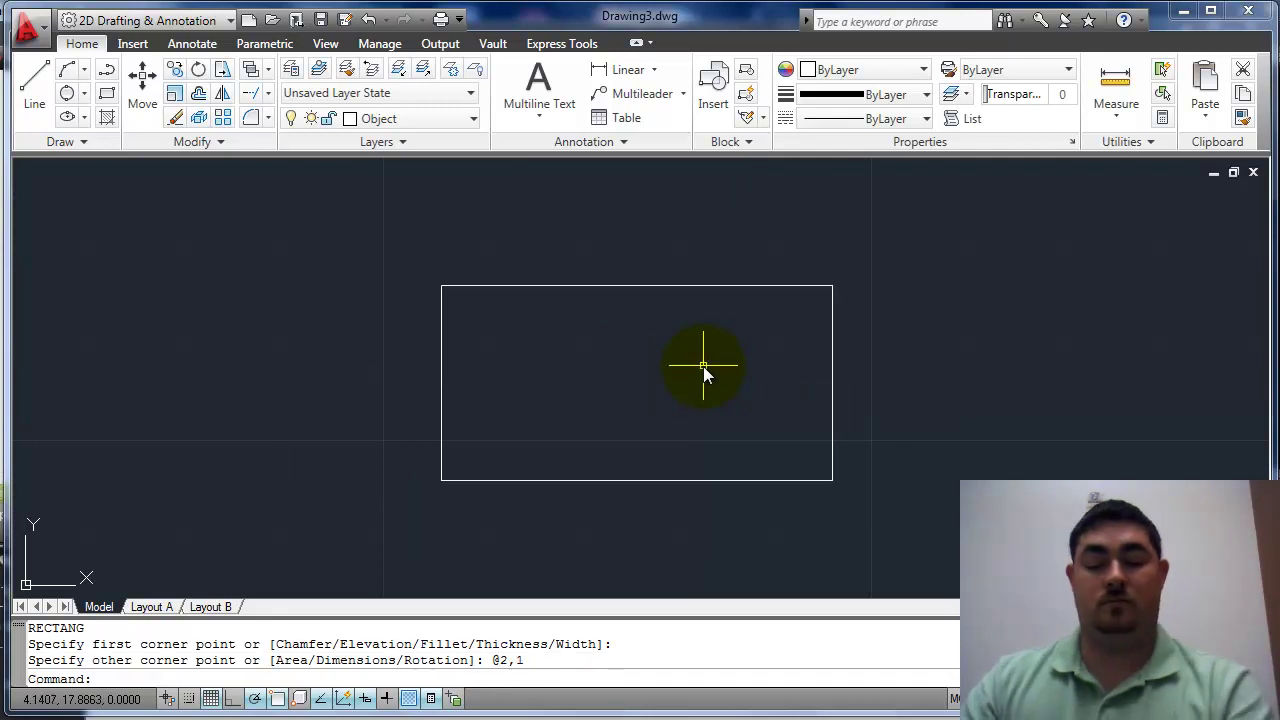
{"action": "type", "text": "l"}
{"action": "key", "text": "Return"}
{"action": "left_click", "coordinate": [441, 286]}
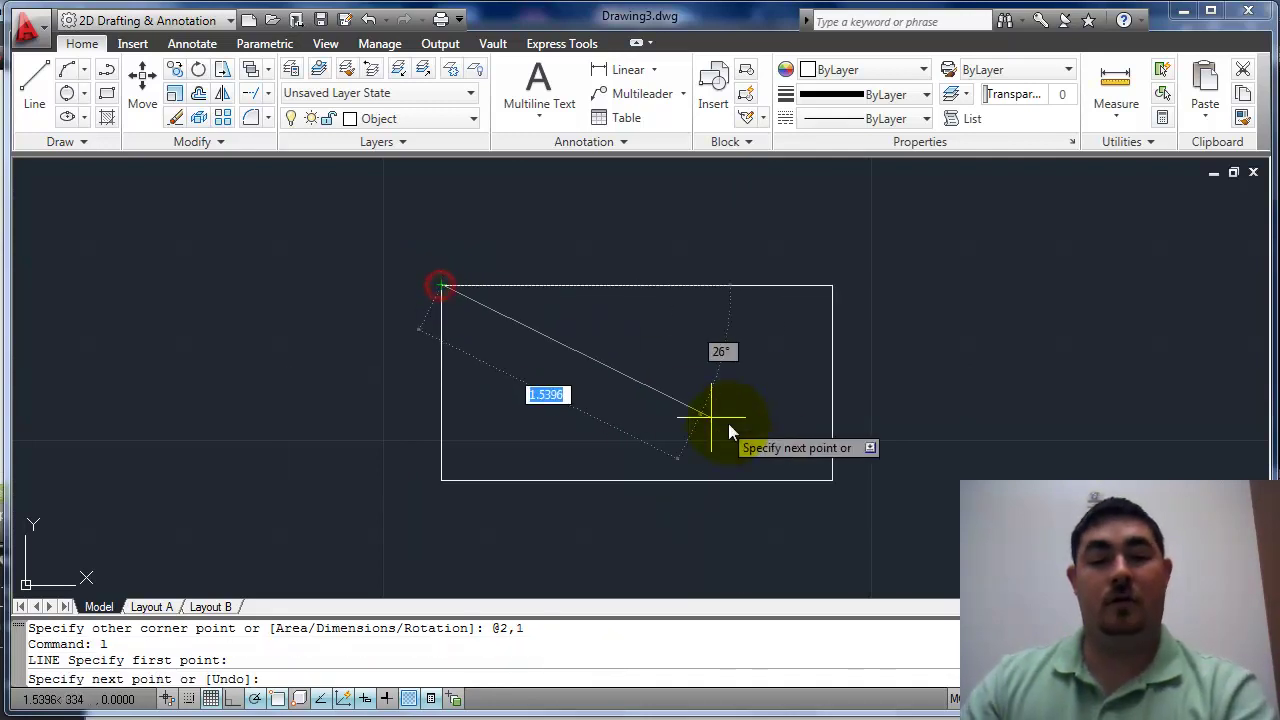
Complete both corner-to-corner diagonals of the new rectangle.
{"action": "left_click", "coordinate": [830, 480]}
{"action": "key", "text": "Return"}
{"action": "key", "text": "Return"}
{"action": "left_click", "coordinate": [832, 286]}
{"action": "left_click", "coordinate": [444, 481]}
{"action": "key", "text": "Return"}
Add lines from the X's centre to the right edge and bottom edge, plus a diagonal to the right edge.
{"action": "key", "text": "Return"}
{"action": "left_click", "coordinate": [636, 383]}
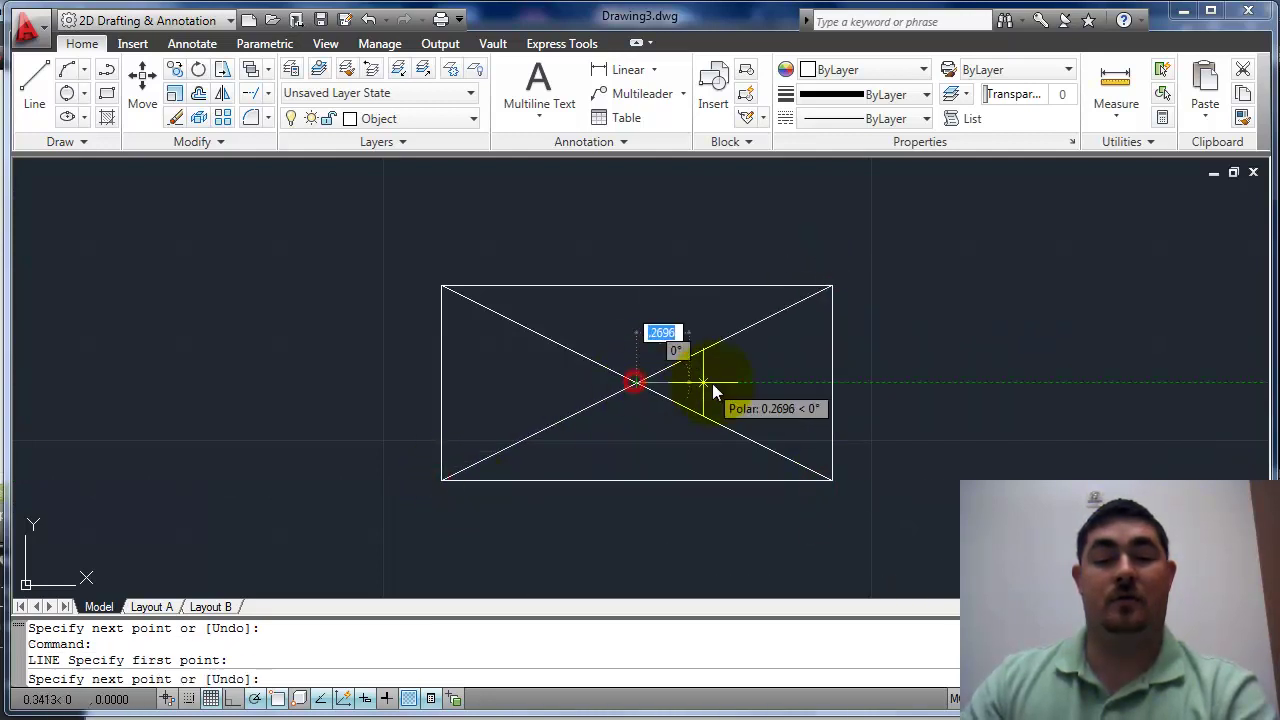
{"action": "left_click", "coordinate": [830, 382]}
{"action": "key", "text": "Return"}
{"action": "key", "text": "Return"}
{"action": "left_click", "coordinate": [636, 383]}
{"action": "left_click", "coordinate": [636, 481]}
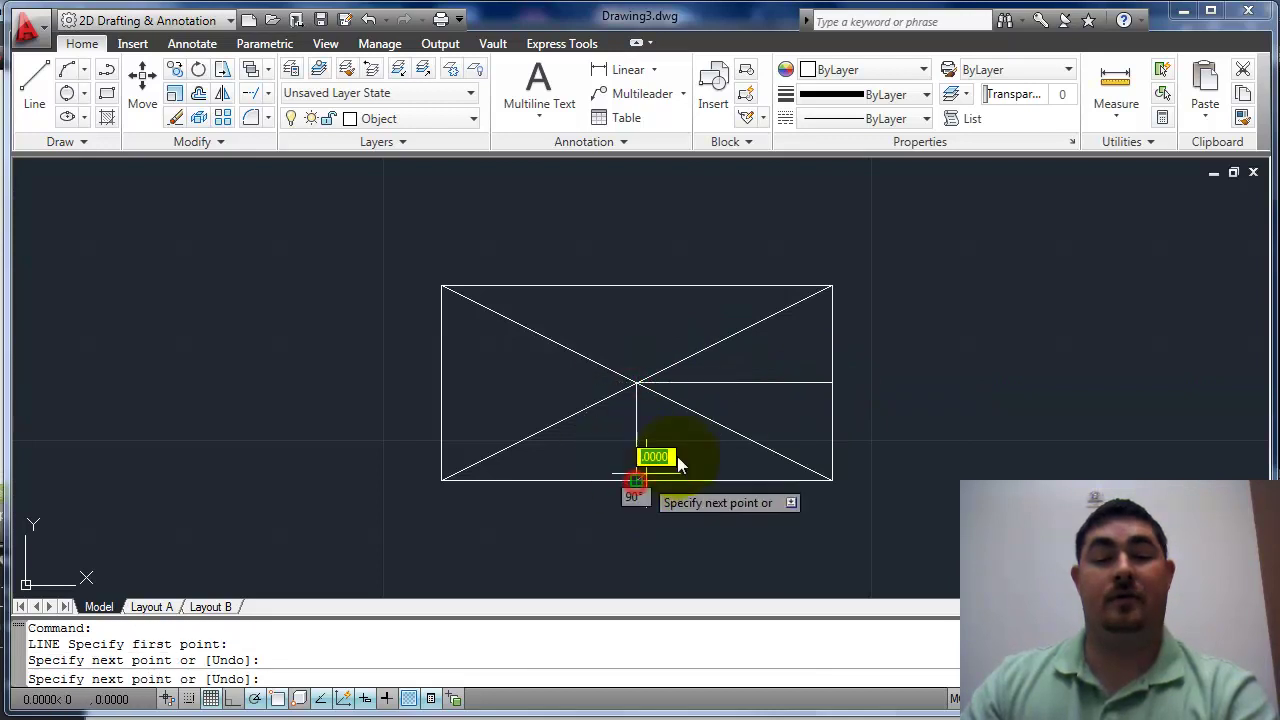
{"action": "left_click", "coordinate": [829, 384]}
{"action": "key", "text": "Return"}
Add a horizontal line from the lower diagonal crossing to the right edge and a vertical down to the bottom.
{"action": "key", "text": "Return"}
{"action": "left_click", "coordinate": [735, 432]}
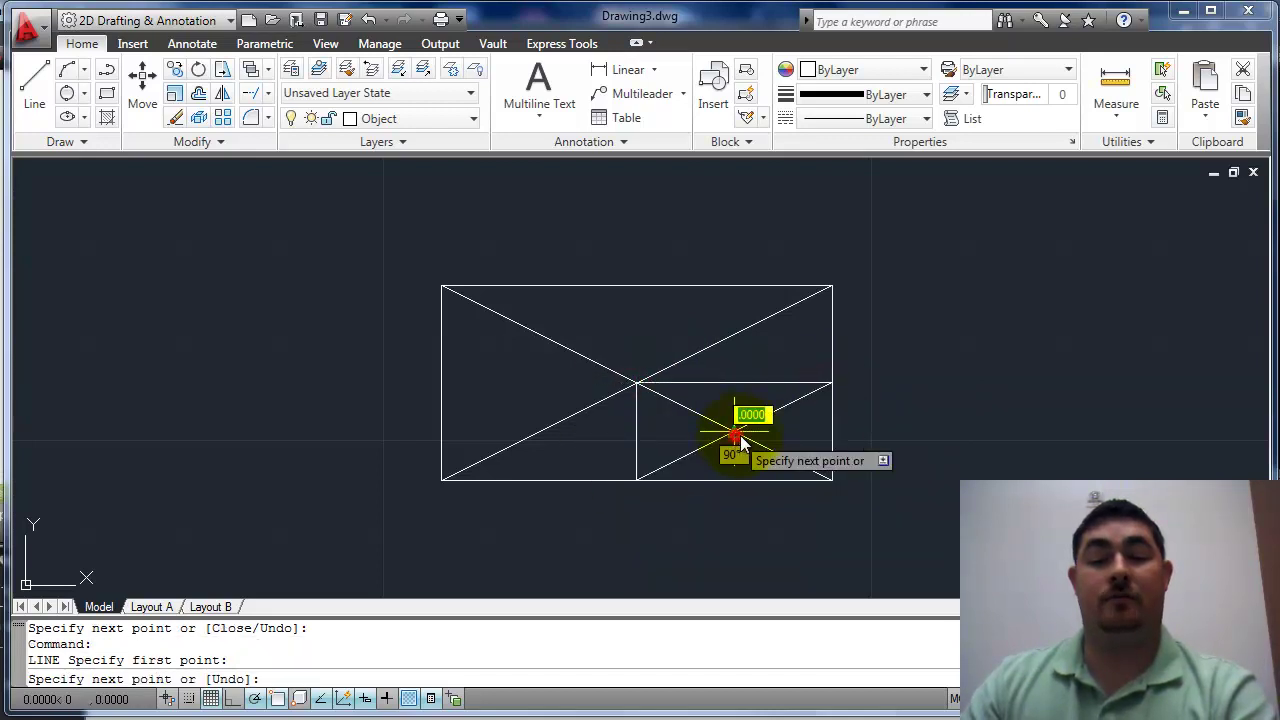
{"action": "left_click", "coordinate": [830, 432]}
{"action": "key", "text": "Return"}
{"action": "key", "text": "Return"}
{"action": "left_click", "coordinate": [735, 432]}
{"action": "left_click", "coordinate": [735, 480]}
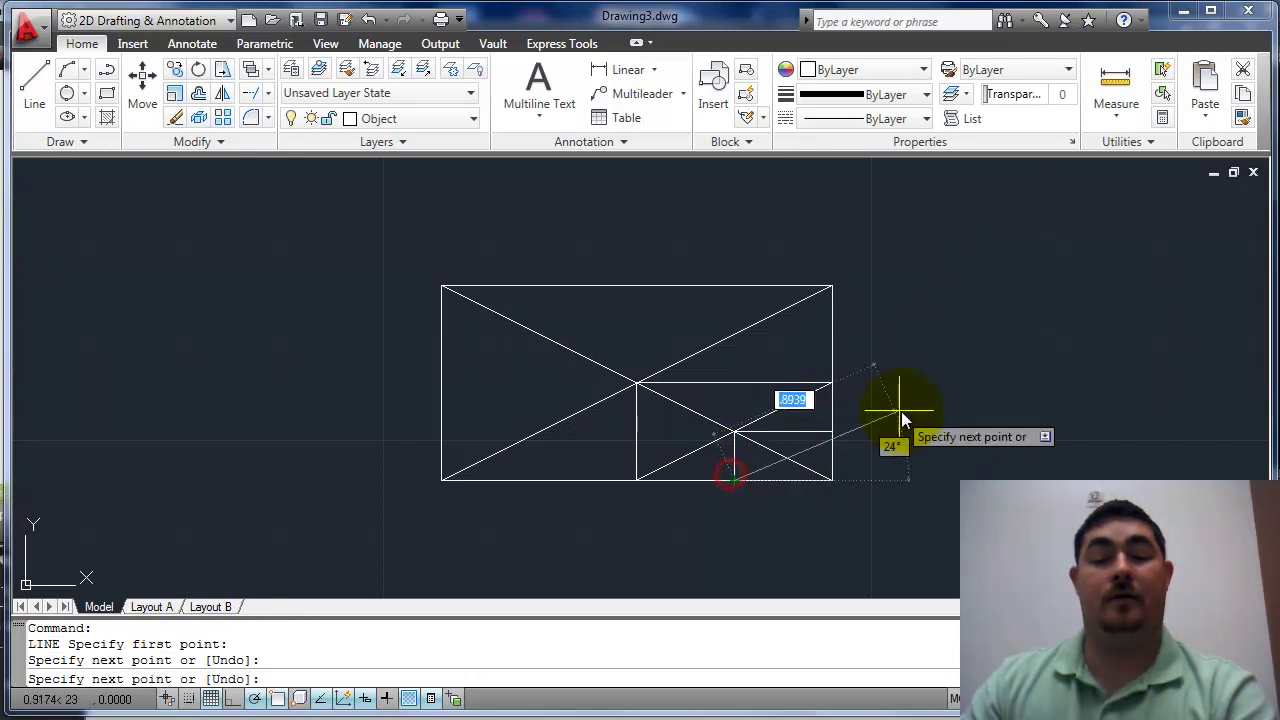
{"action": "key", "text": "Return"}
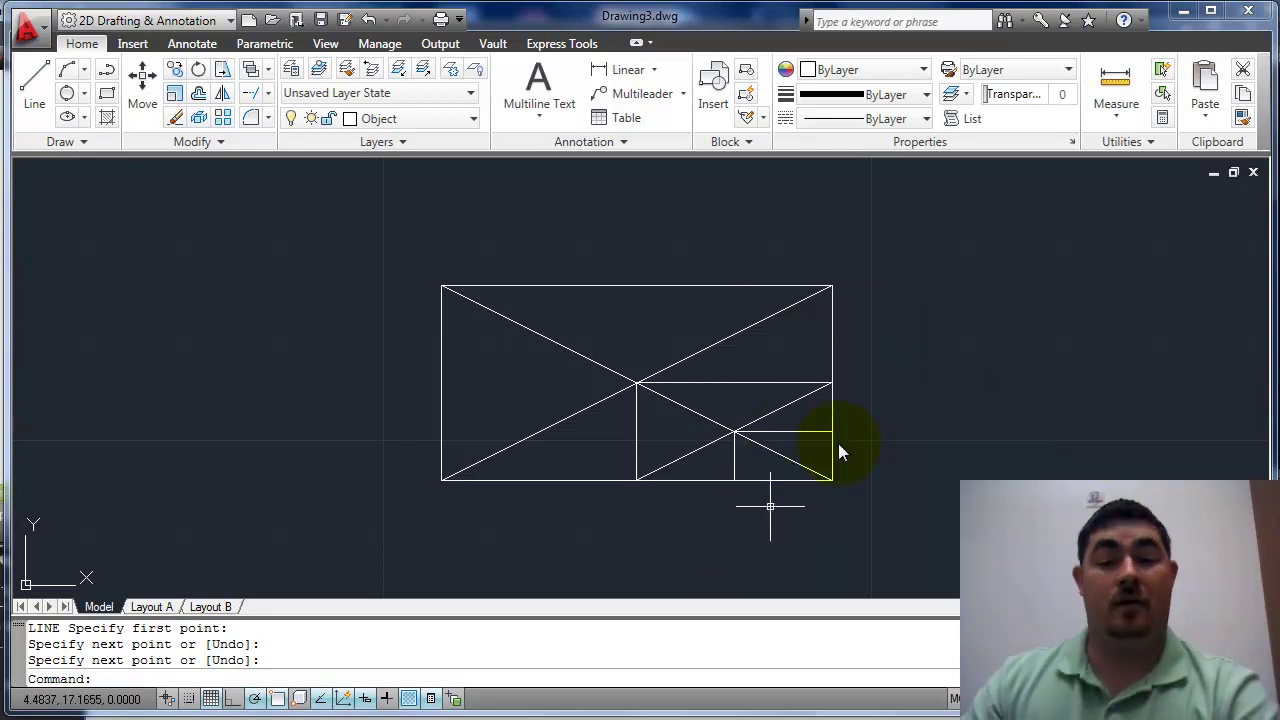
Check the reference sketch and pan the finished rectangle up out of view.
{"action": "left_click", "coordinate": [500, 715]}
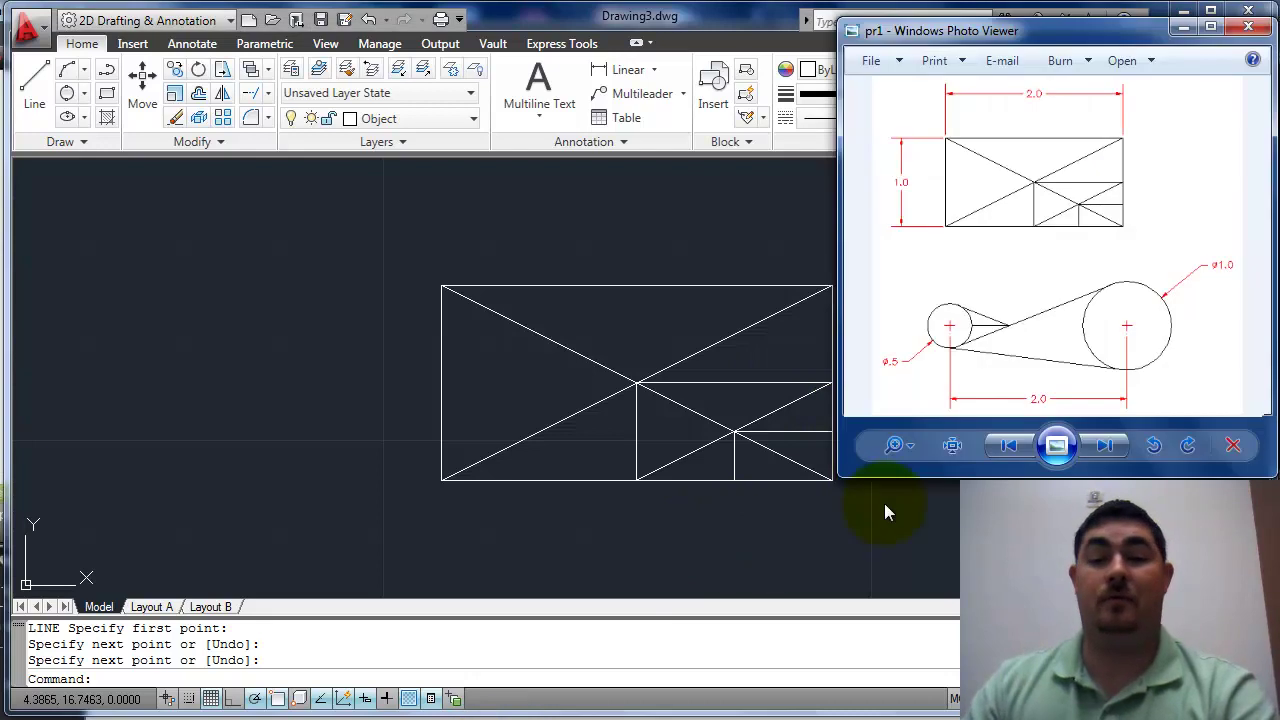
{"action": "left_click", "coordinate": [675, 326]}
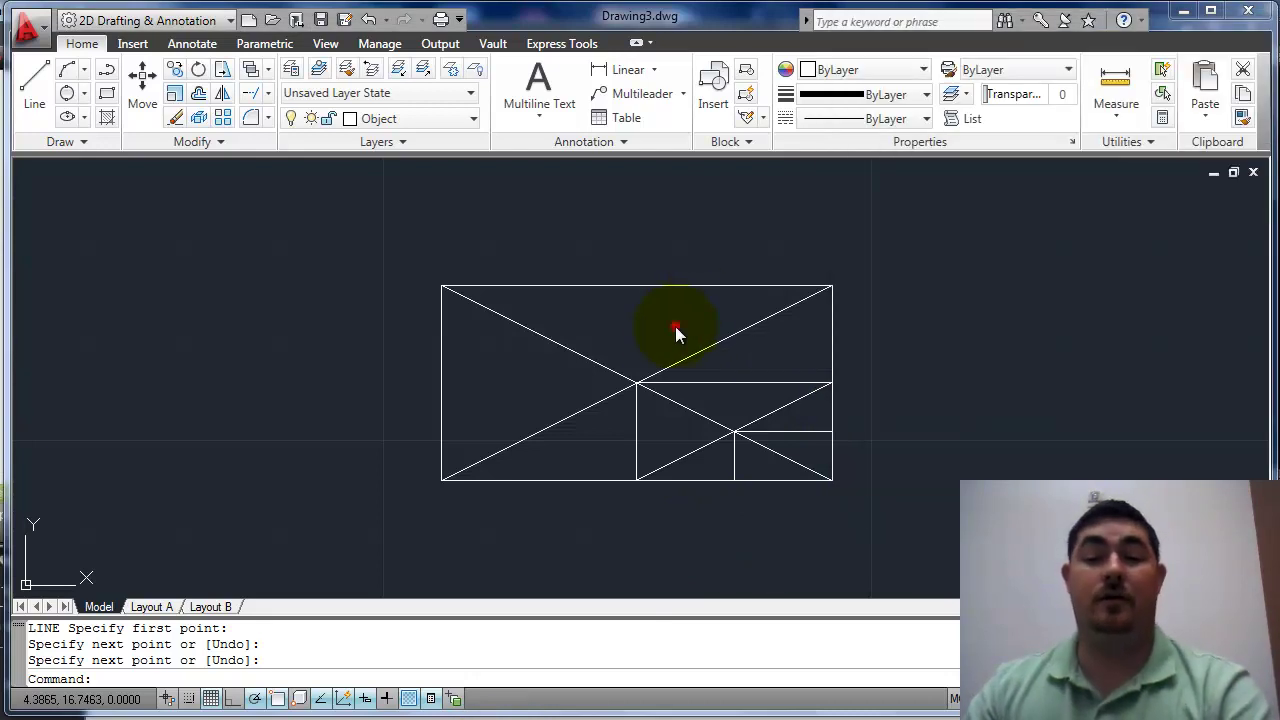
{"action": "mouse_move", "coordinate": [663, 354]}
{"action": "middle_mouse_down"}
{"action": "mouse_move", "coordinate": [622, 15]}
{"action": "mouse_move", "coordinate": [596, 135]}
{"action": "mouse_move", "coordinate": [631, 8]}
{"action": "mouse_move", "coordinate": [656, 354]}
{"action": "middle_mouse_up"}
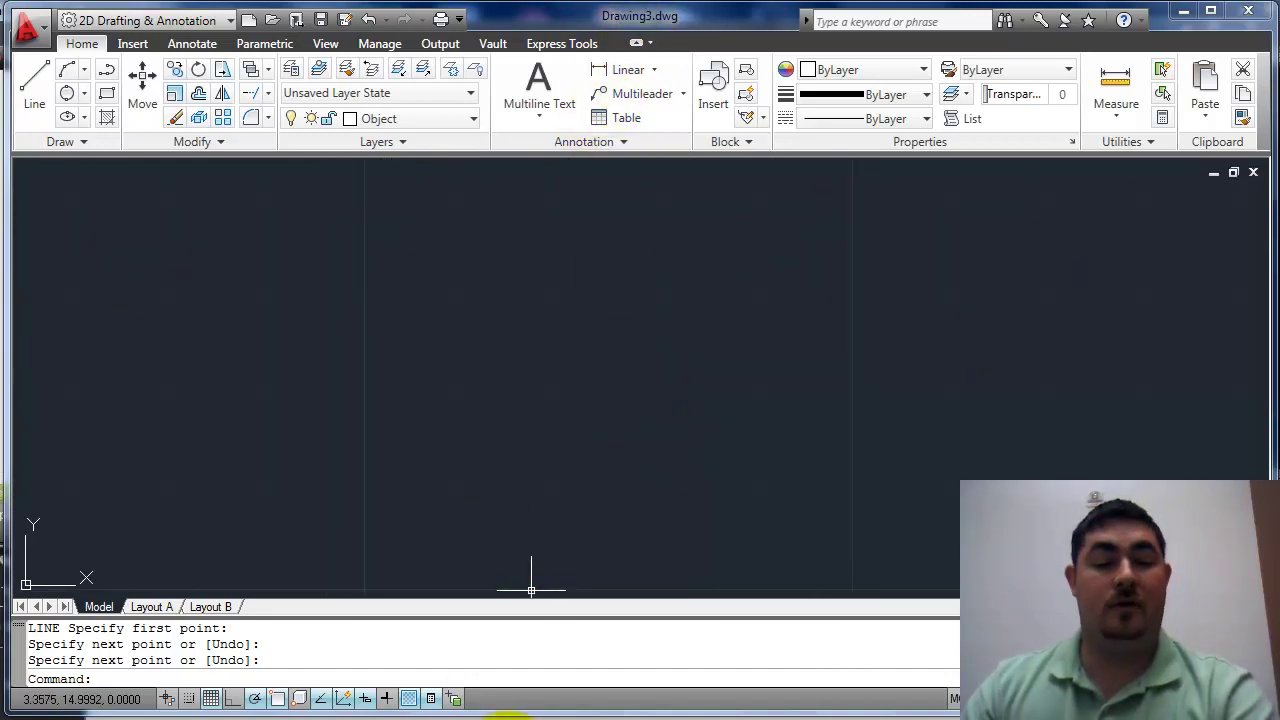
{"action": "left_click", "coordinate": [500, 719]}
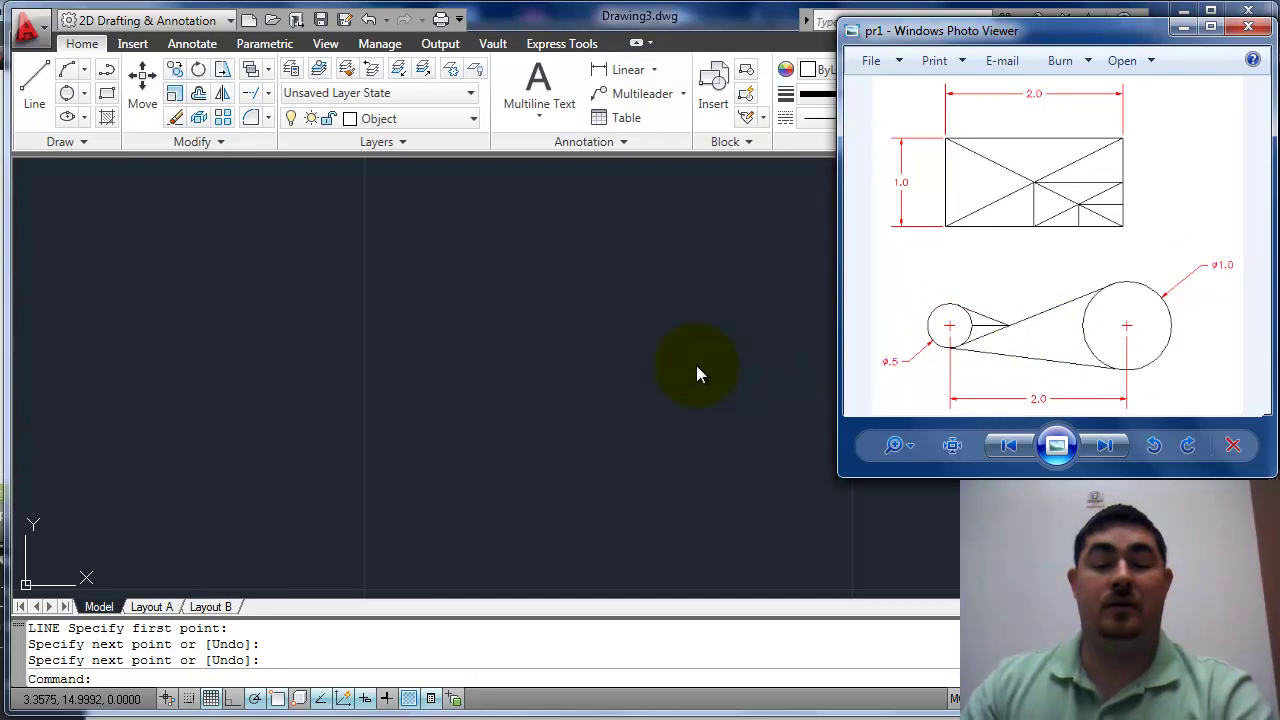
{"action": "left_click", "coordinate": [672, 373]}
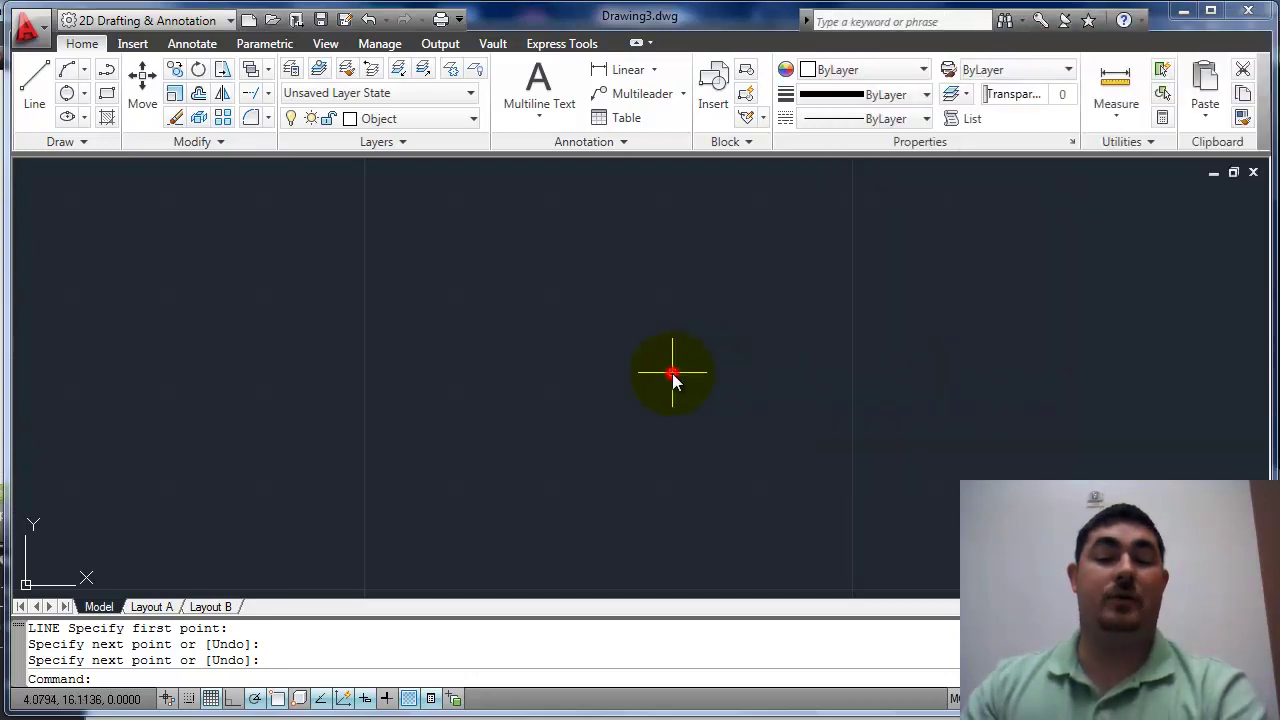
Draw a 2-unit horizontal line in empty space.
{"action": "type", "text": "l"}
{"action": "key", "text": "Return"}
{"action": "left_click", "coordinate": [456, 371]}
{"action": "type", "text": "2"}
{"action": "key", "text": "Return"}
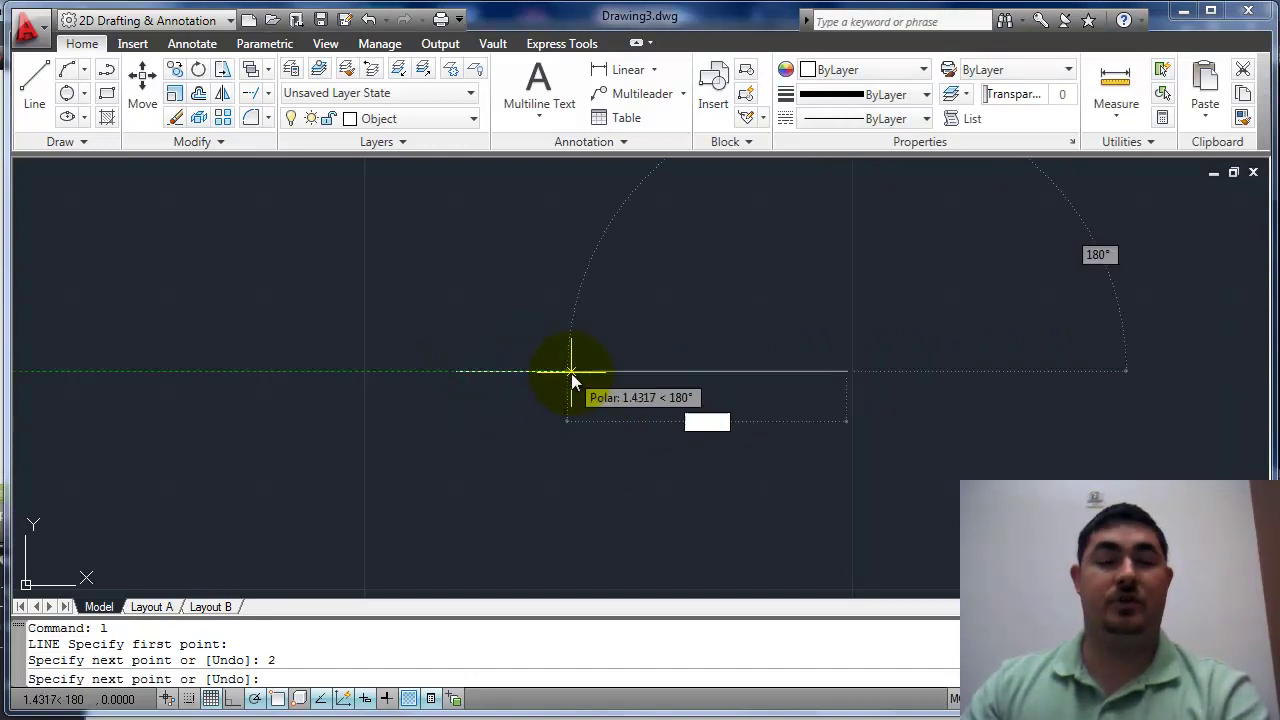
{"action": "key", "text": "Return"}
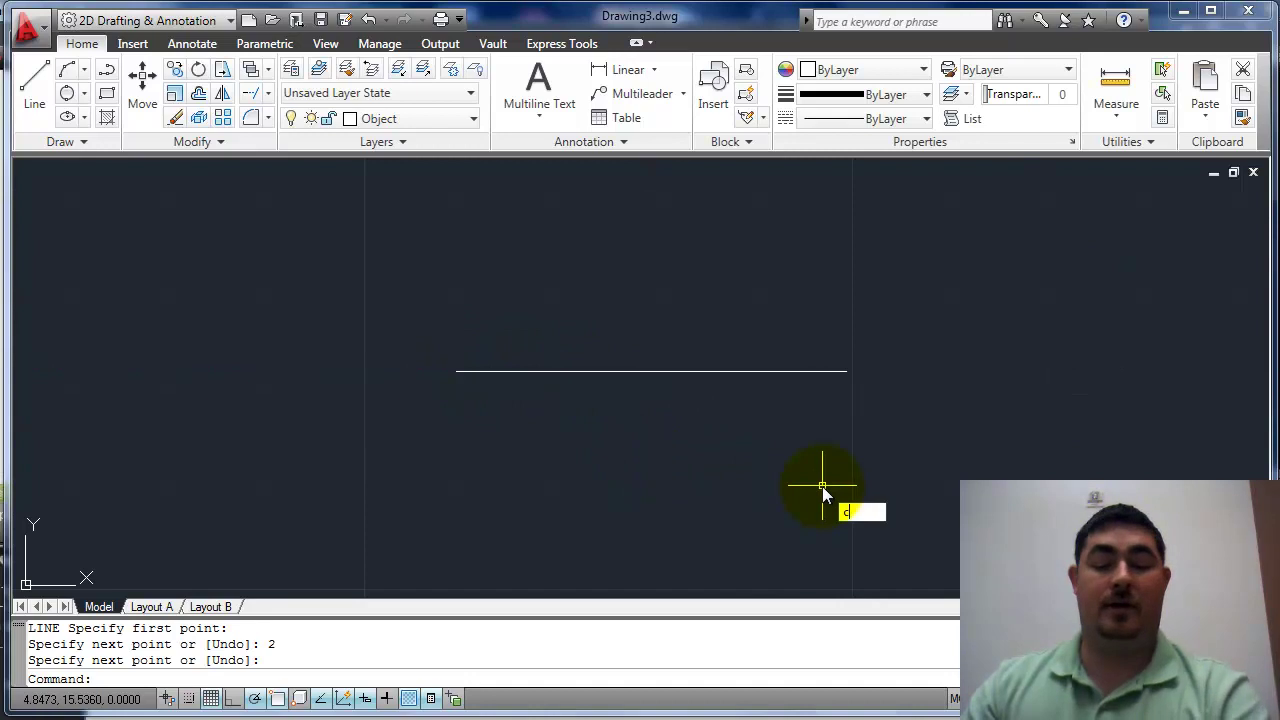
Draw a diameter 1 circle centred on the line's right end.
{"action": "type", "text": "c"}
{"action": "key", "text": "Return"}
{"action": "left_click", "coordinate": [843, 372]}
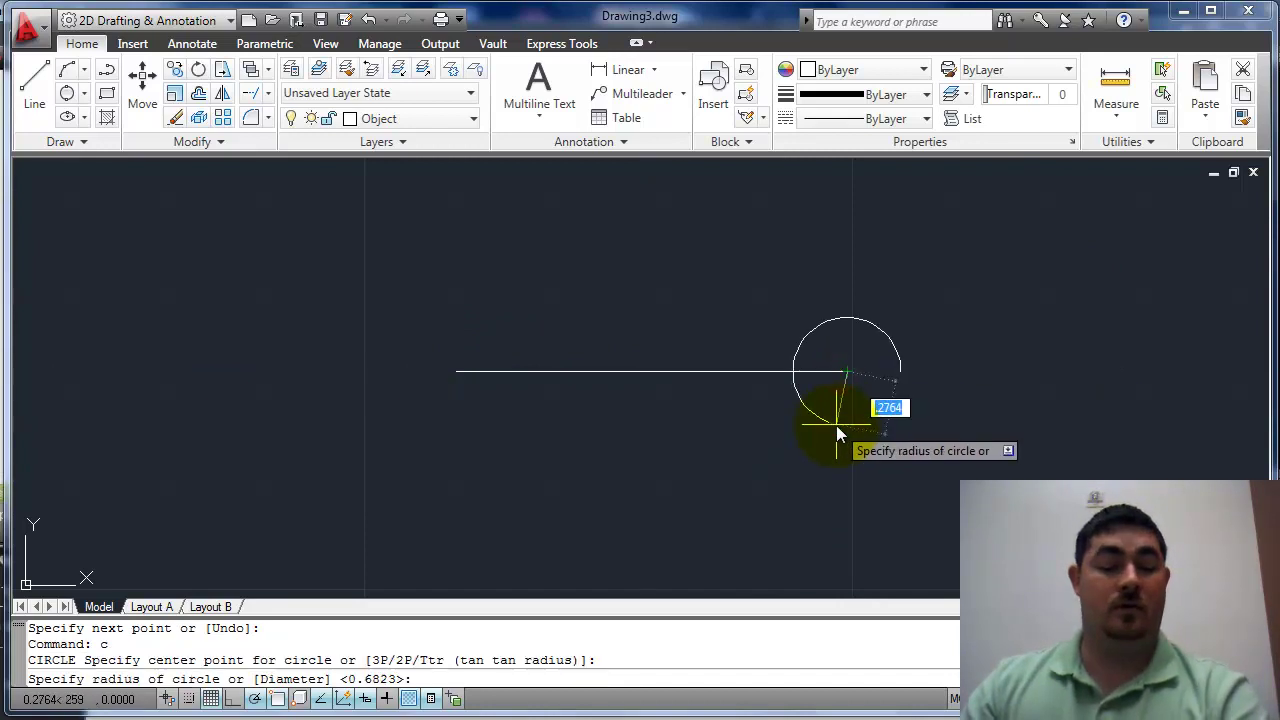
{"action": "type", "text": "d"}
{"action": "key", "text": "Return"}
{"action": "type", "text": "1"}
{"action": "key", "text": "Return"}
Draw a diameter 0.5 circle centred on the line's left end using Center, Diameter.
{"action": "left_click", "coordinate": [85, 94]}
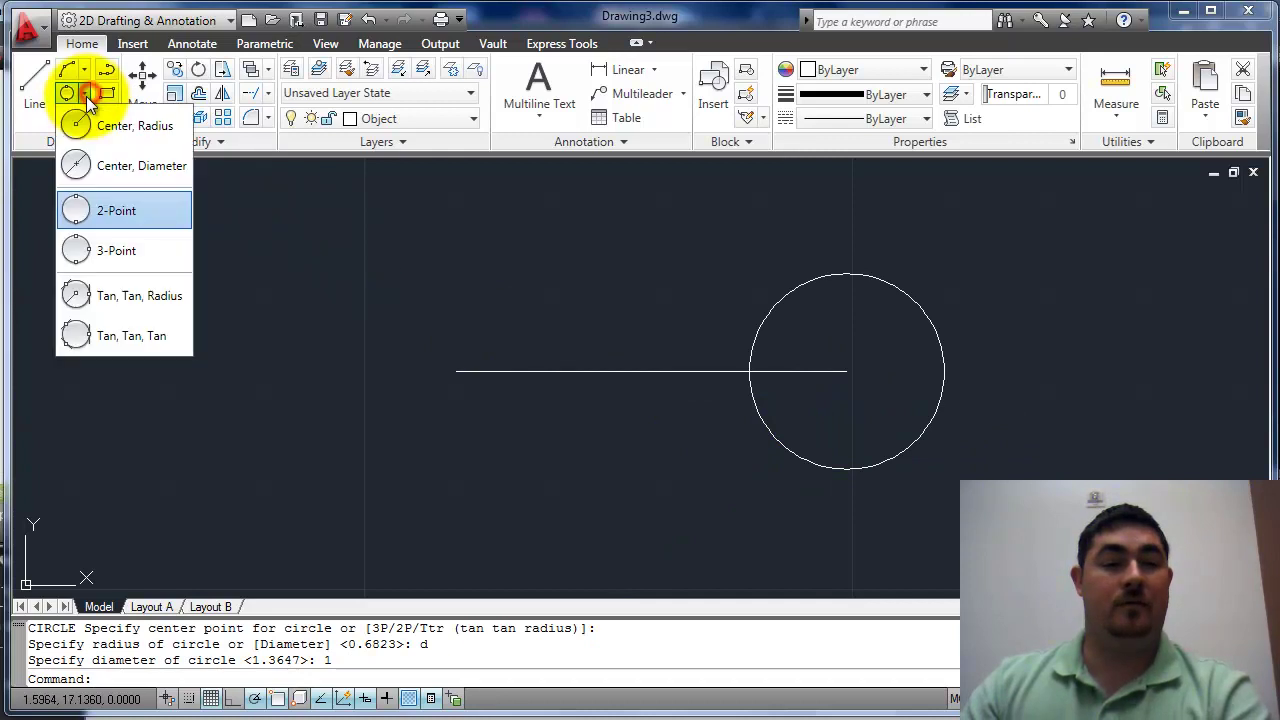
{"action": "left_click", "coordinate": [80, 165]}
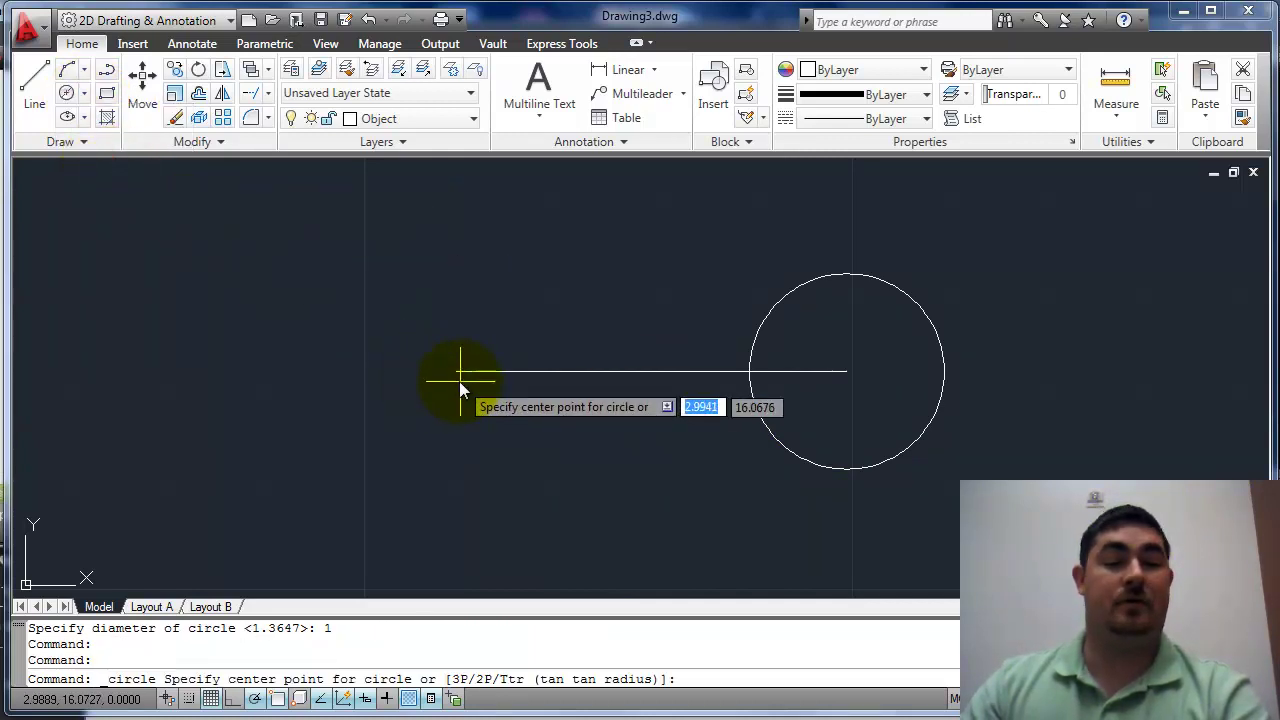
{"action": "left_click", "coordinate": [457, 373]}
{"action": "type", "text": ".5"}
{"action": "key", "text": "Return"}
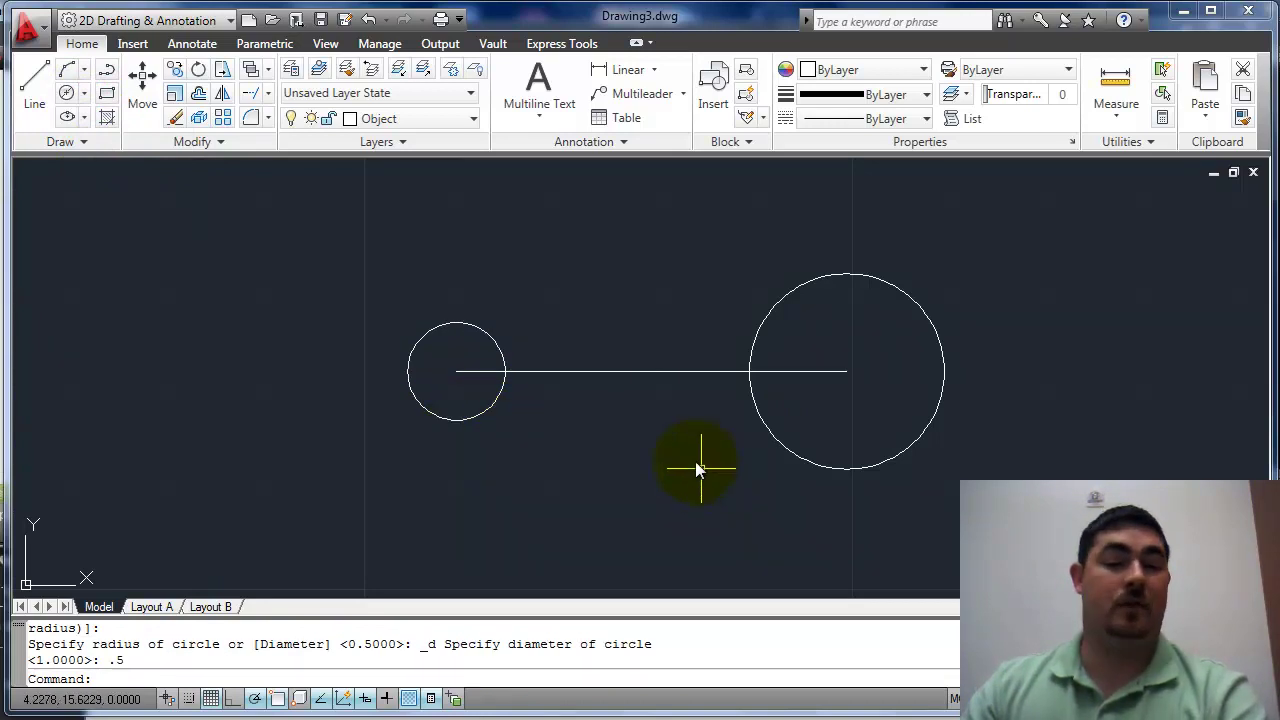
Erase the 2-unit construction line between the circles and view the reference sketch.
{"action": "left_click", "coordinate": [666, 358]}
{"action": "left_click", "coordinate": [648, 405]}
{"action": "key", "text": "Delete"}
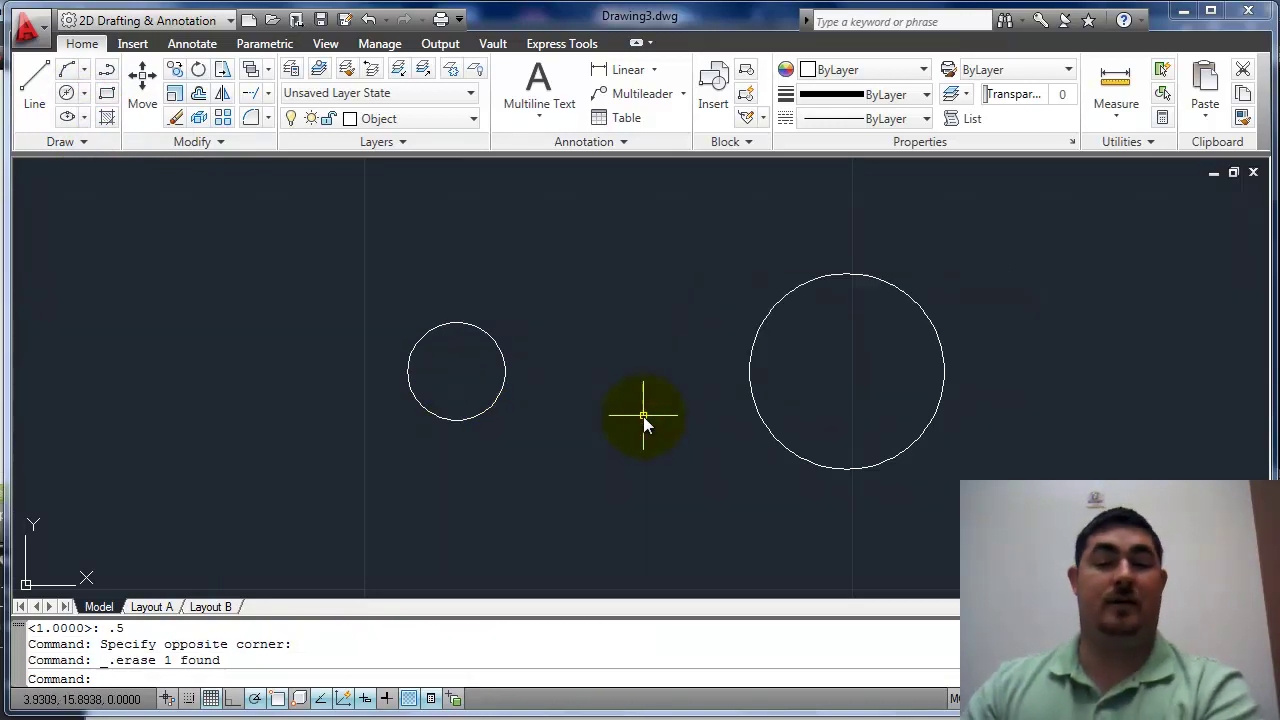
{"action": "left_click", "coordinate": [505, 716]}
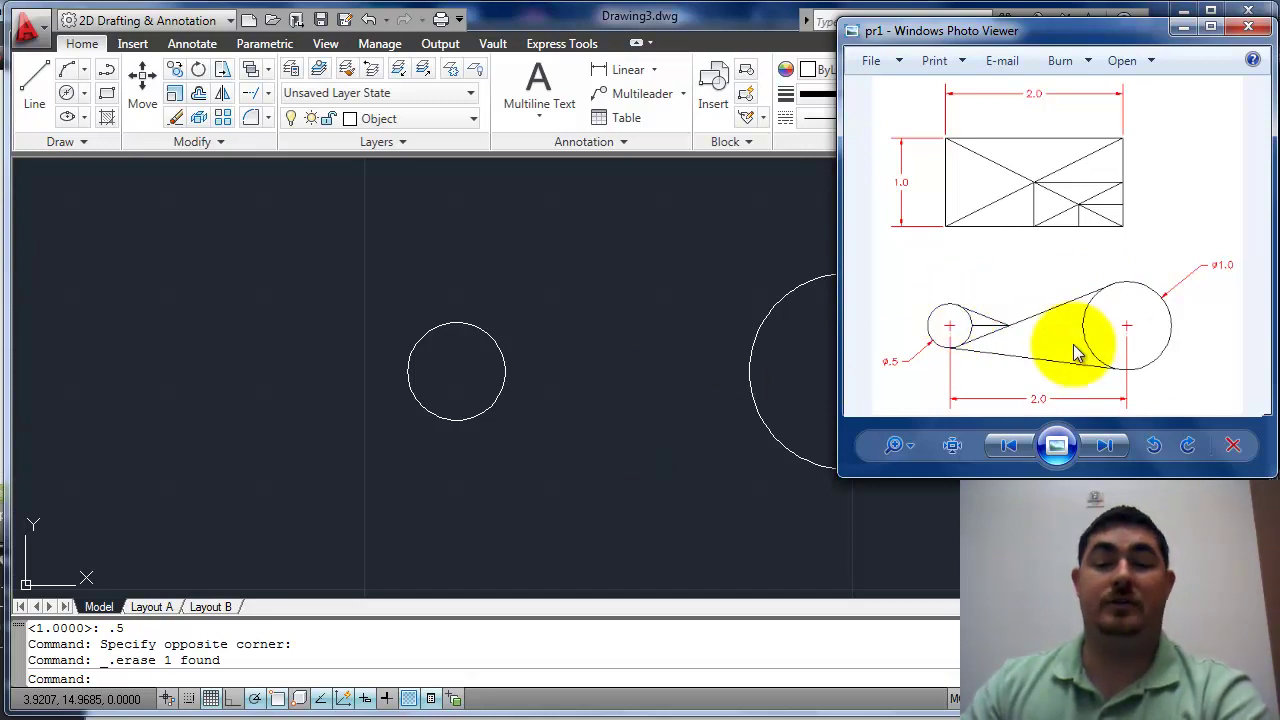
Return to the AutoCAD drawing with the two circles, in front of the reference image.
{"action": "left_click", "coordinate": [652, 436]}
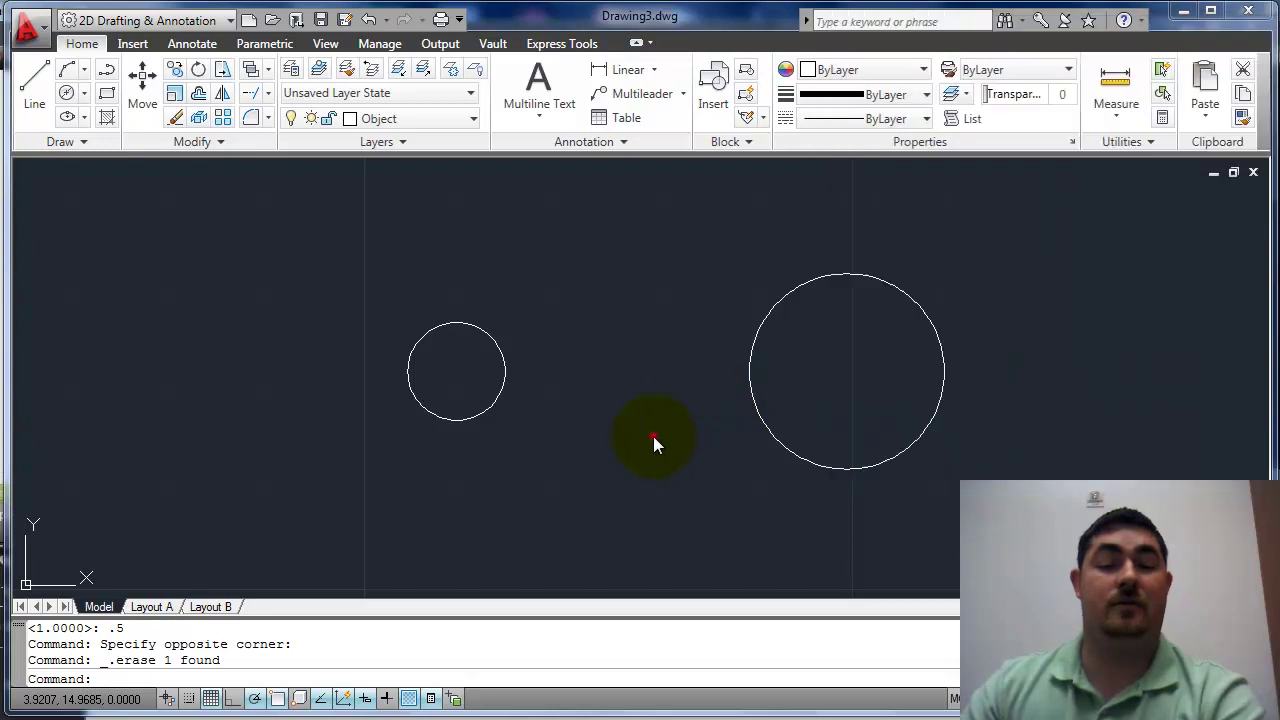
Draw the lower line tangent to the bottoms of the small and large circles.
{"action": "type", "text": "l"}
{"action": "key", "text": "Return"}
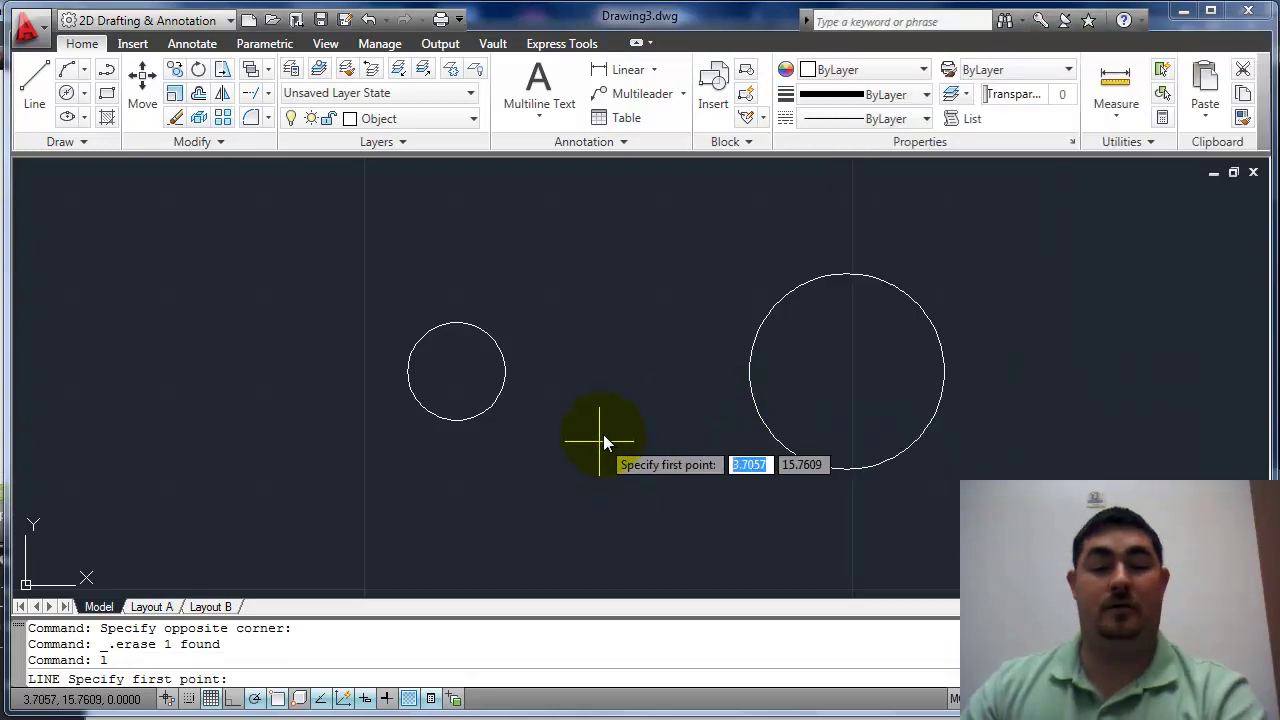
{"action": "right_click", "coordinate": [612, 377], "text": "shift"}
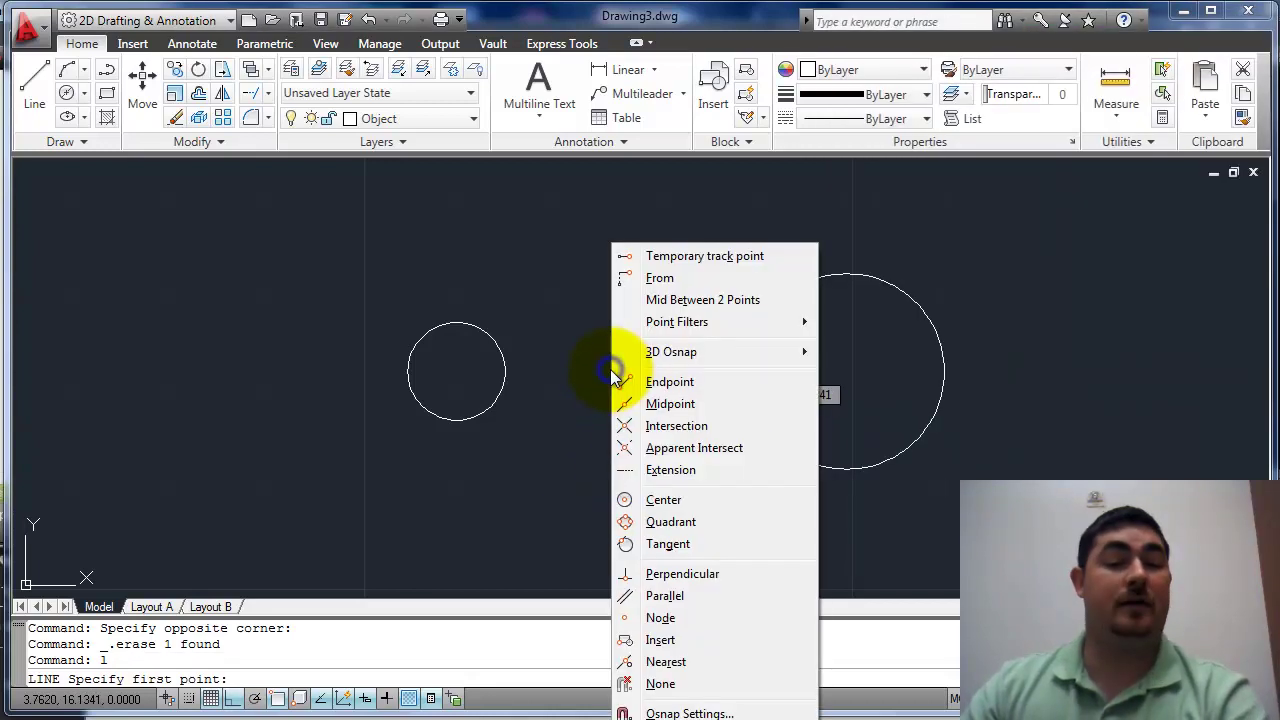
{"action": "left_click", "coordinate": [664, 546]}
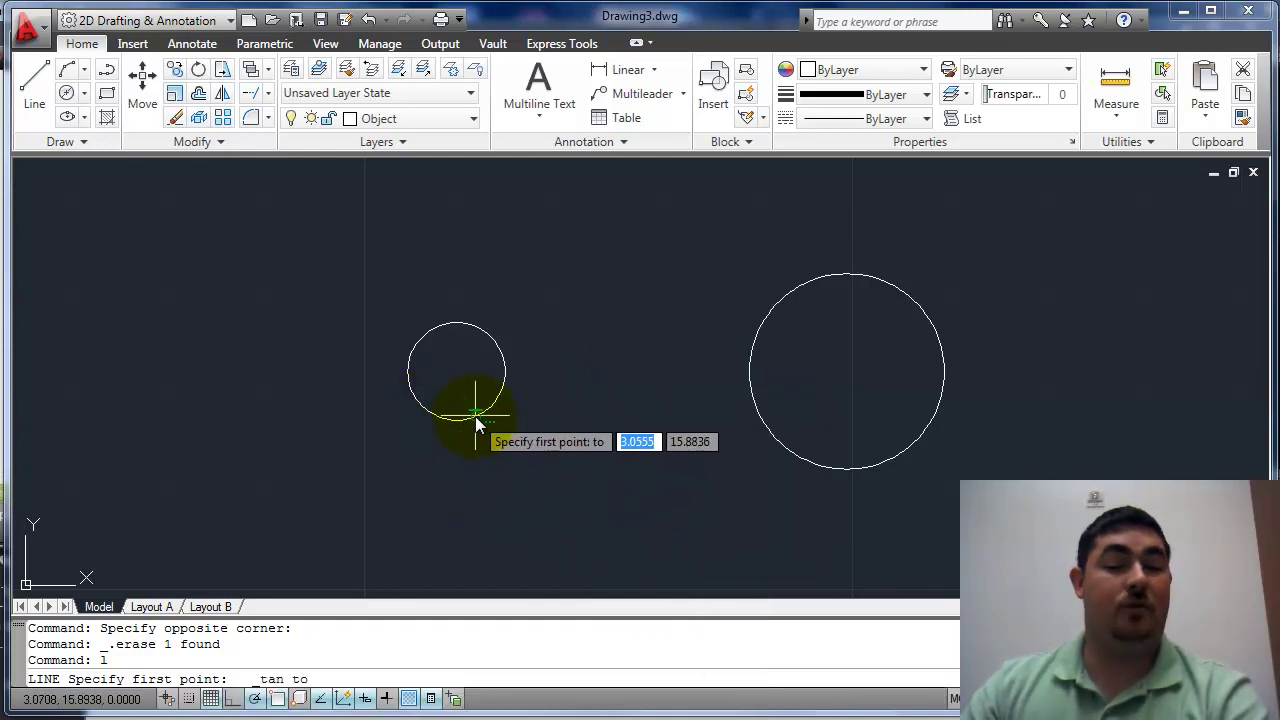
{"action": "left_click", "coordinate": [443, 419]}
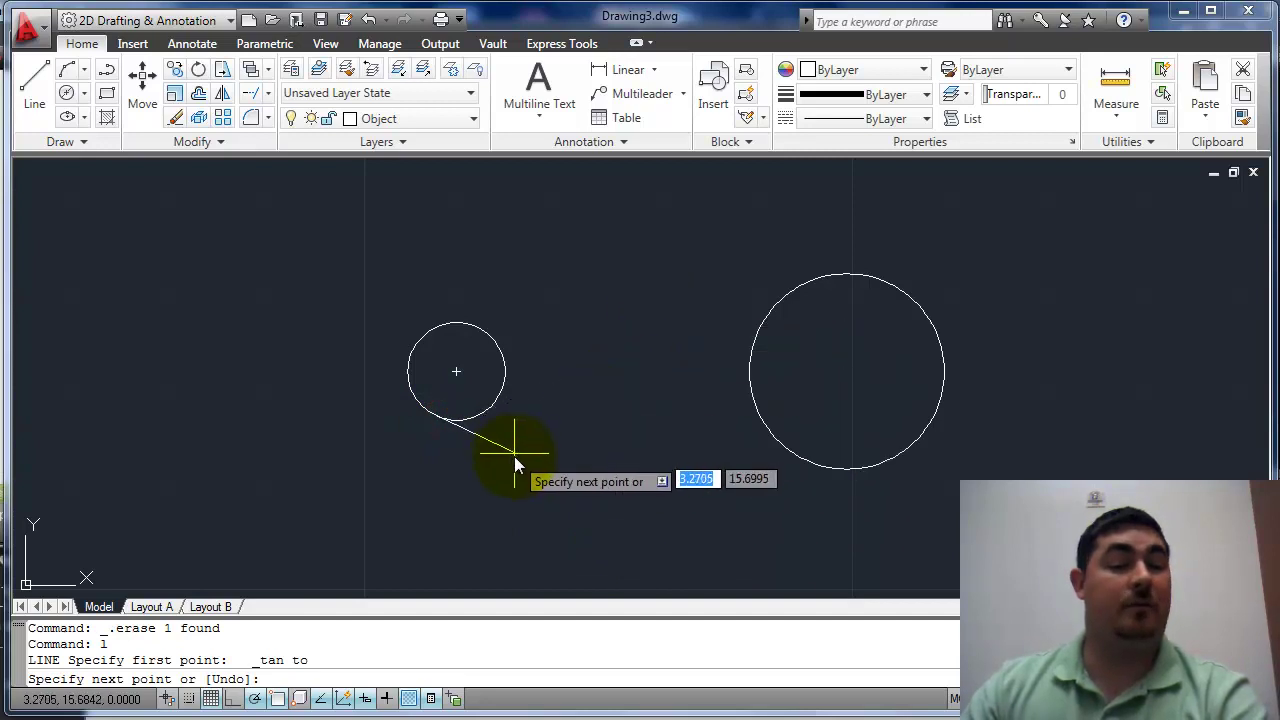
{"action": "right_click", "coordinate": [592, 436], "text": "shift"}
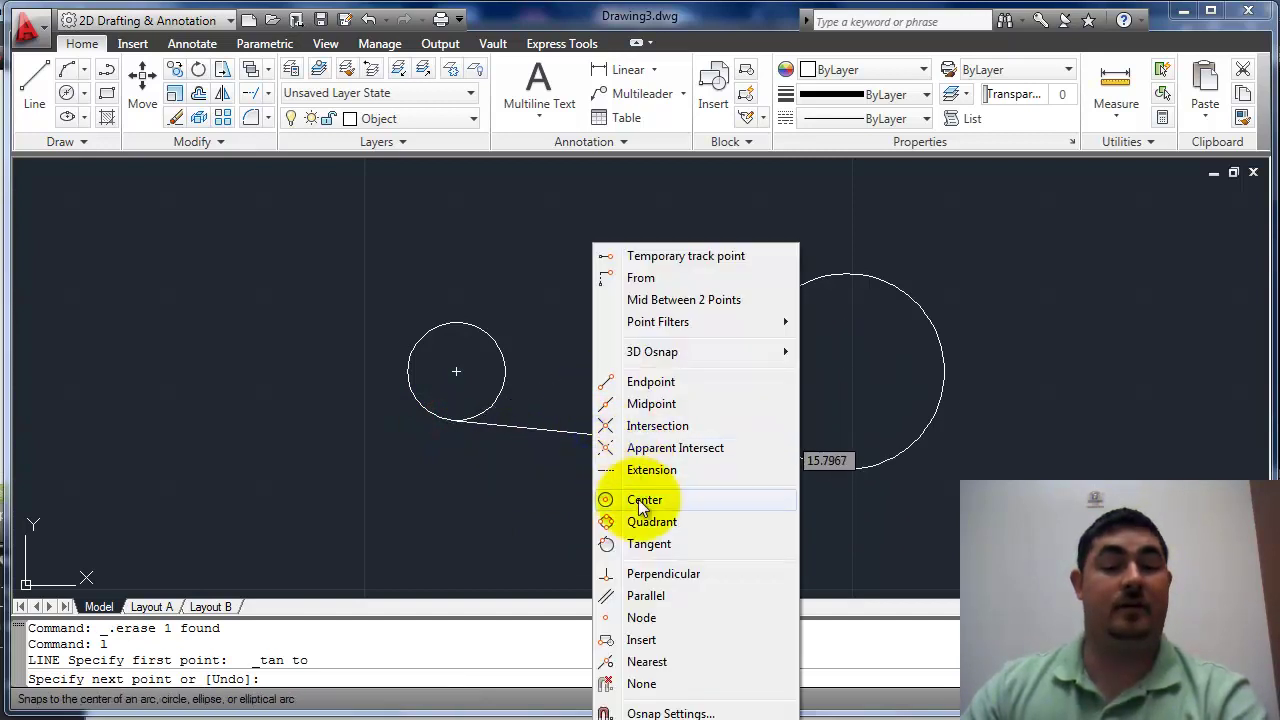
{"action": "left_click", "coordinate": [642, 548]}
{"action": "left_click", "coordinate": [848, 465]}
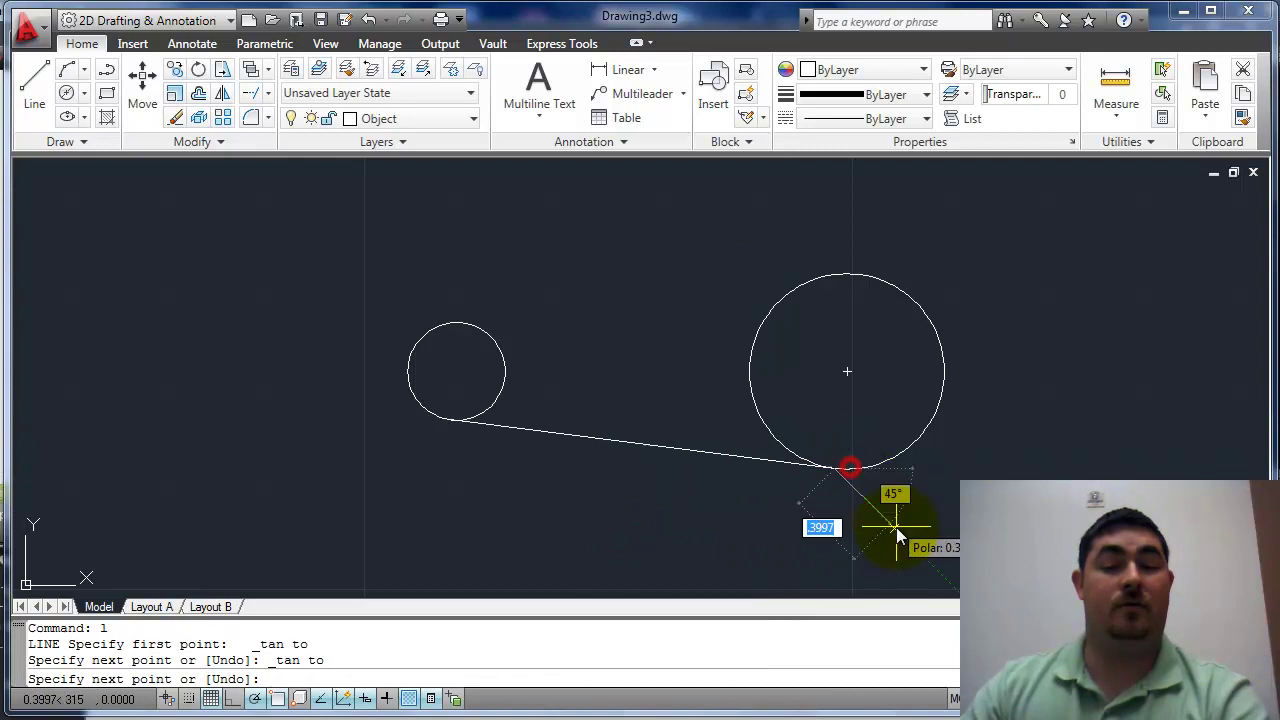
{"action": "key", "text": "Return"}
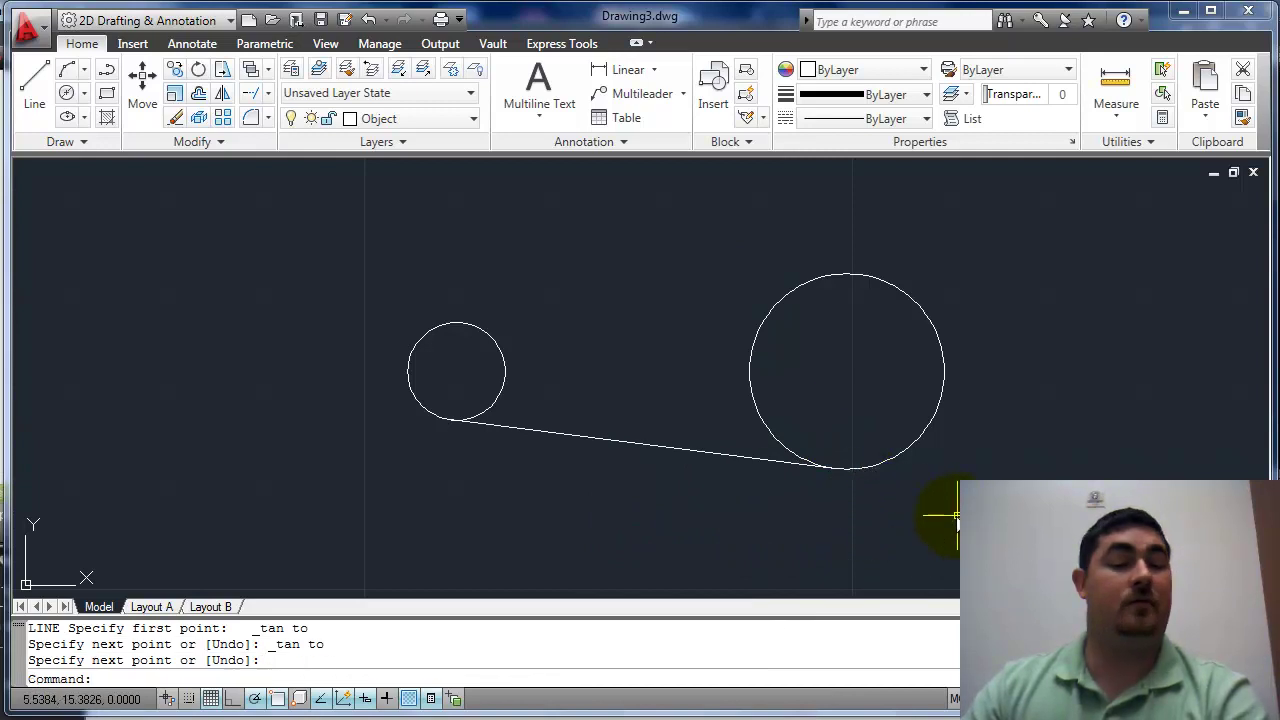
Draw the upper line tangent to the small circle and the large circle's top.
{"action": "key", "text": "Return"}
{"action": "right_click", "coordinate": [654, 341], "text": "shift"}
{"action": "left_click", "coordinate": [708, 544]}
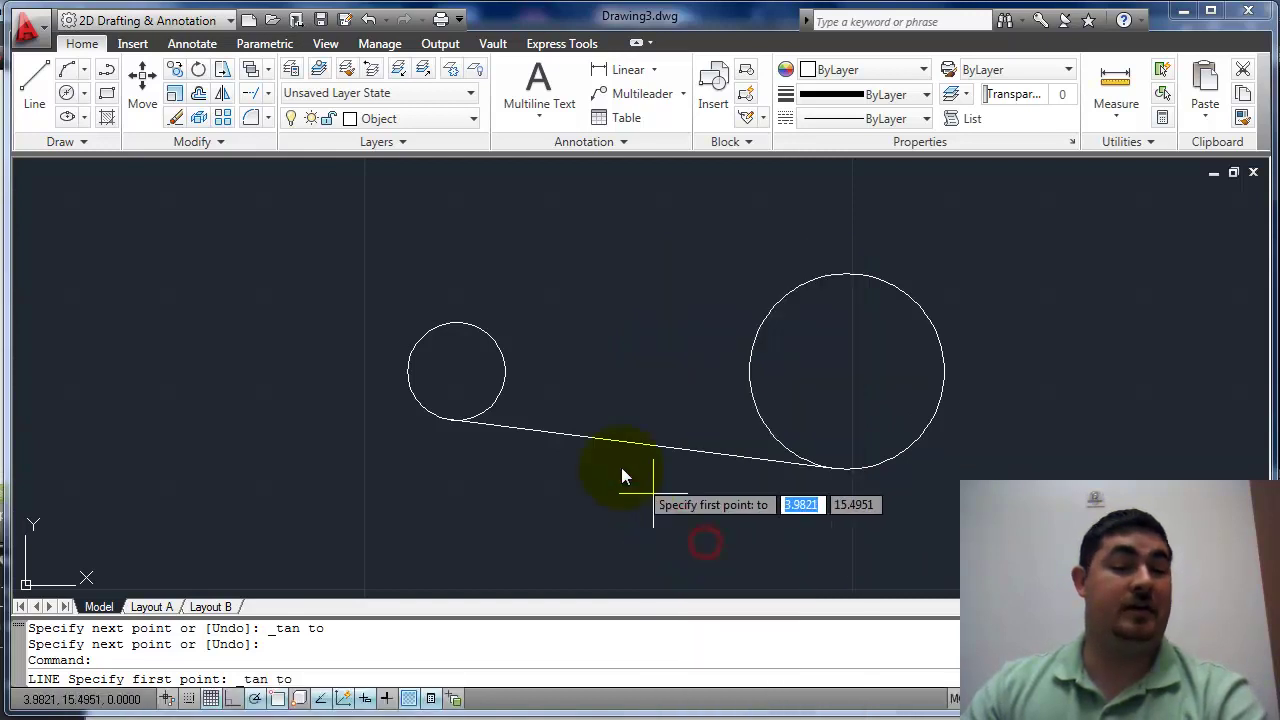
{"action": "left_click", "coordinate": [494, 409]}
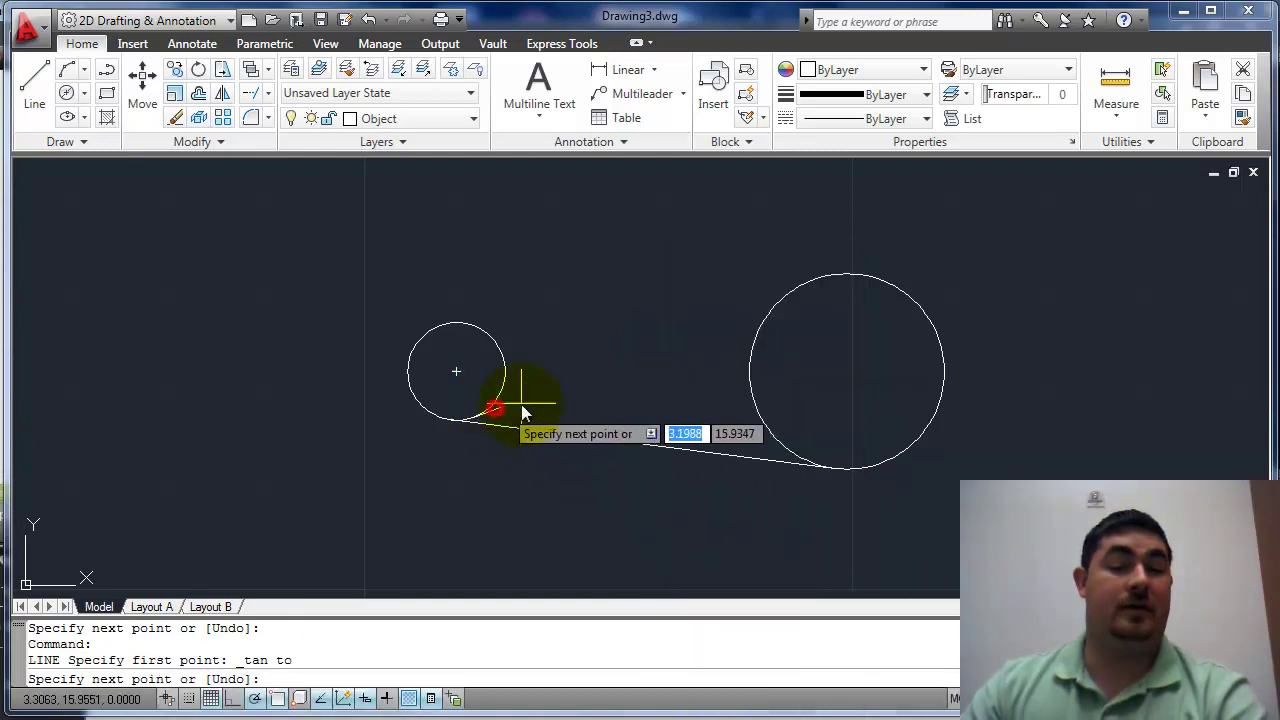
{"action": "right_click", "coordinate": [642, 326], "text": "shift"}
{"action": "left_click", "coordinate": [700, 545]}
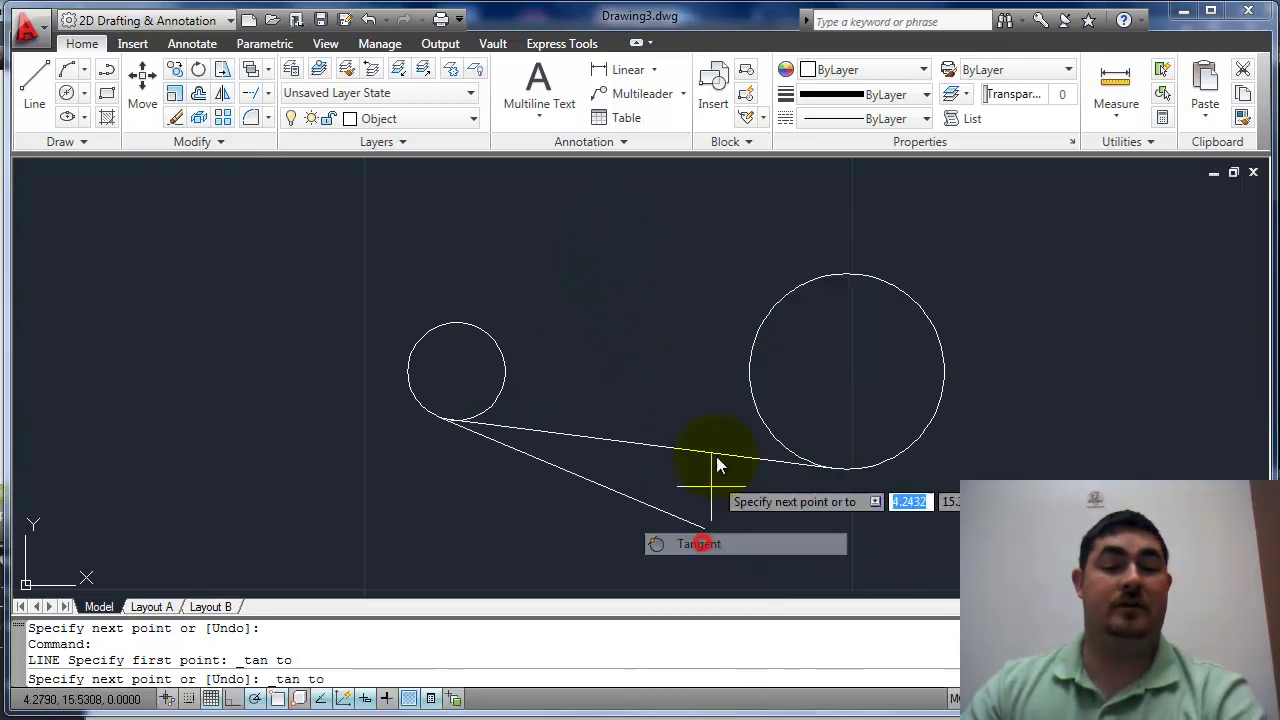
{"action": "left_click", "coordinate": [804, 279]}
{"action": "key", "text": "Return"}
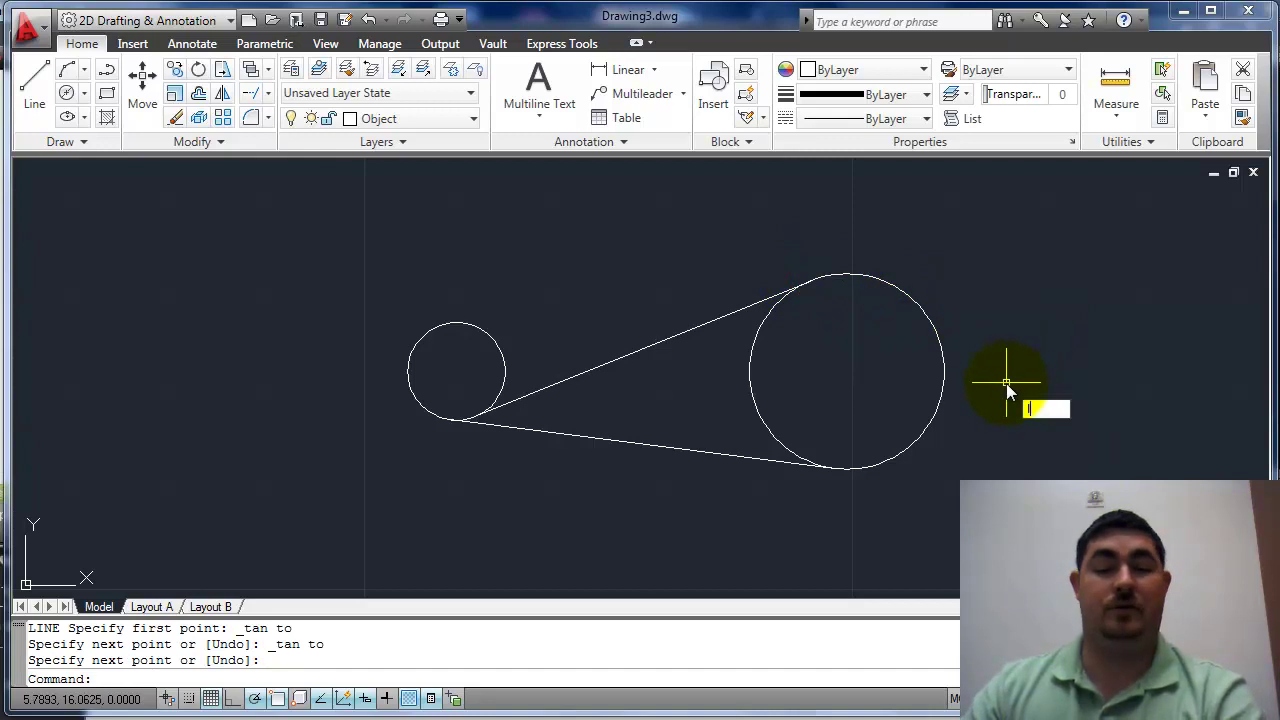
Draw a horizontal line from the small circle's right quadrant to the upper belt line, returning tangent to the small circle with Ortho on.
{"action": "type", "text": "l"}
{"action": "key", "text": "Return"}
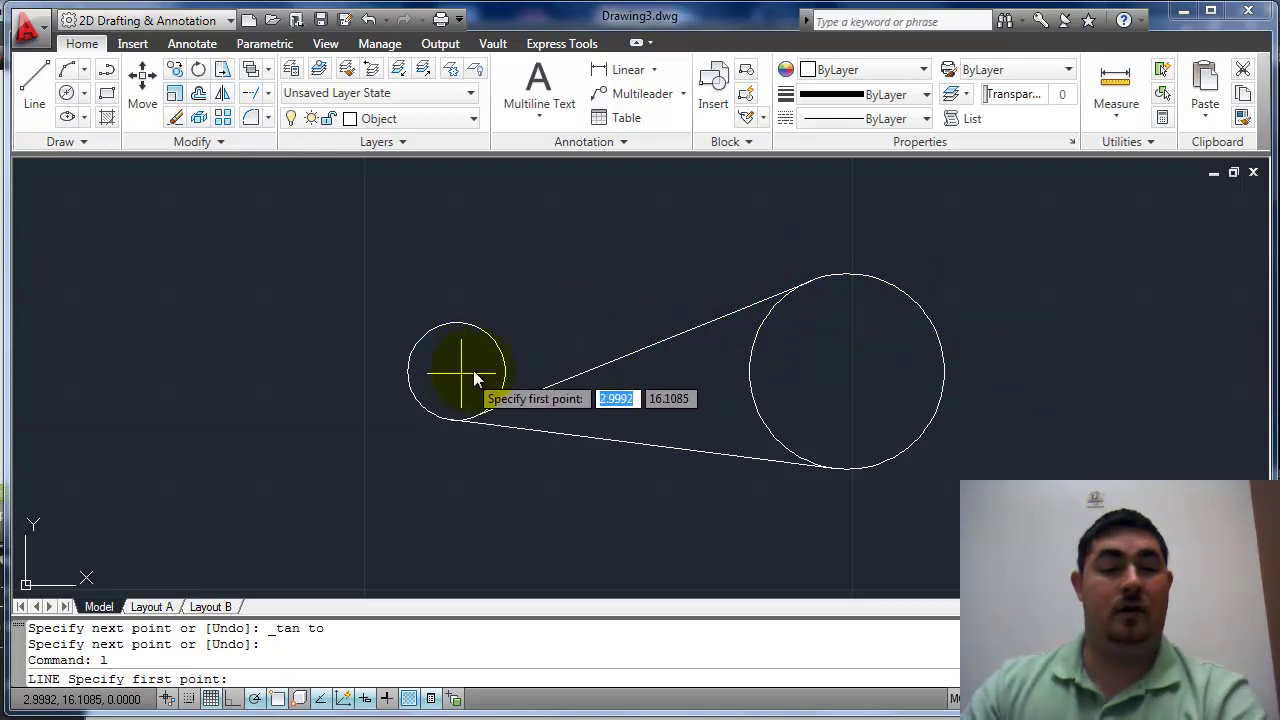
{"action": "right_click", "coordinate": [556, 318], "text": "shift"}
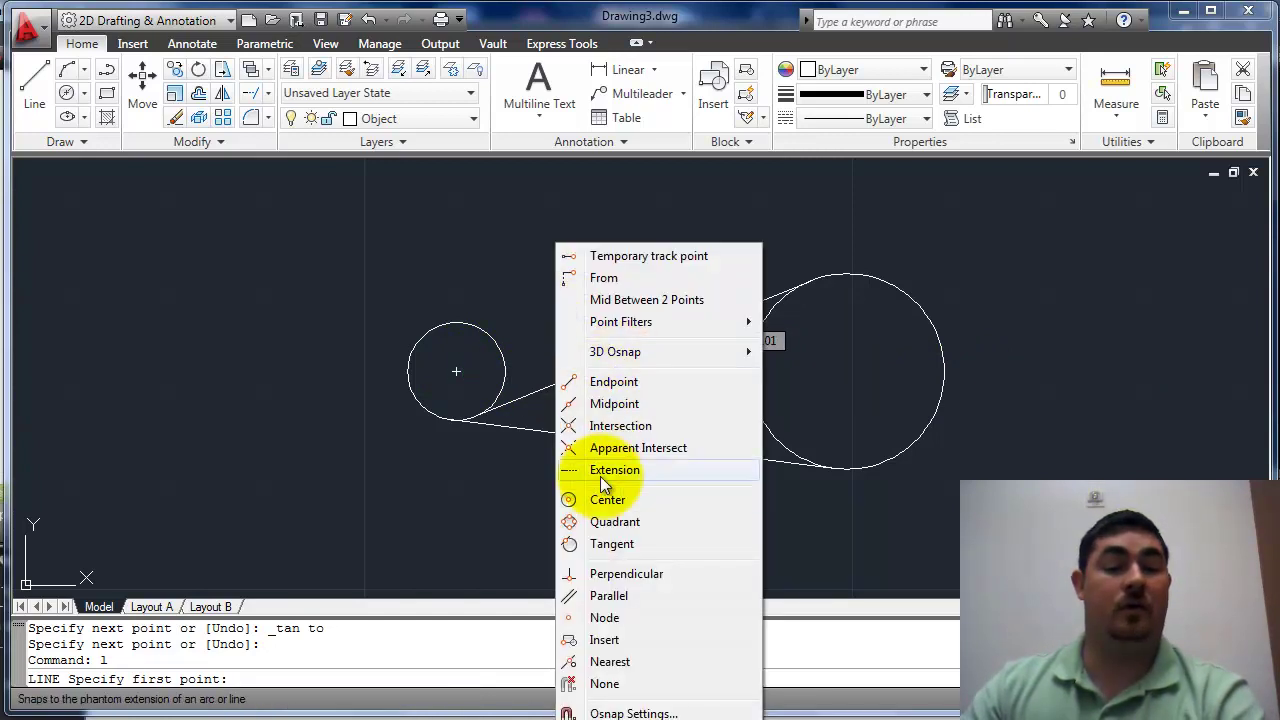
{"action": "left_click", "coordinate": [612, 521]}
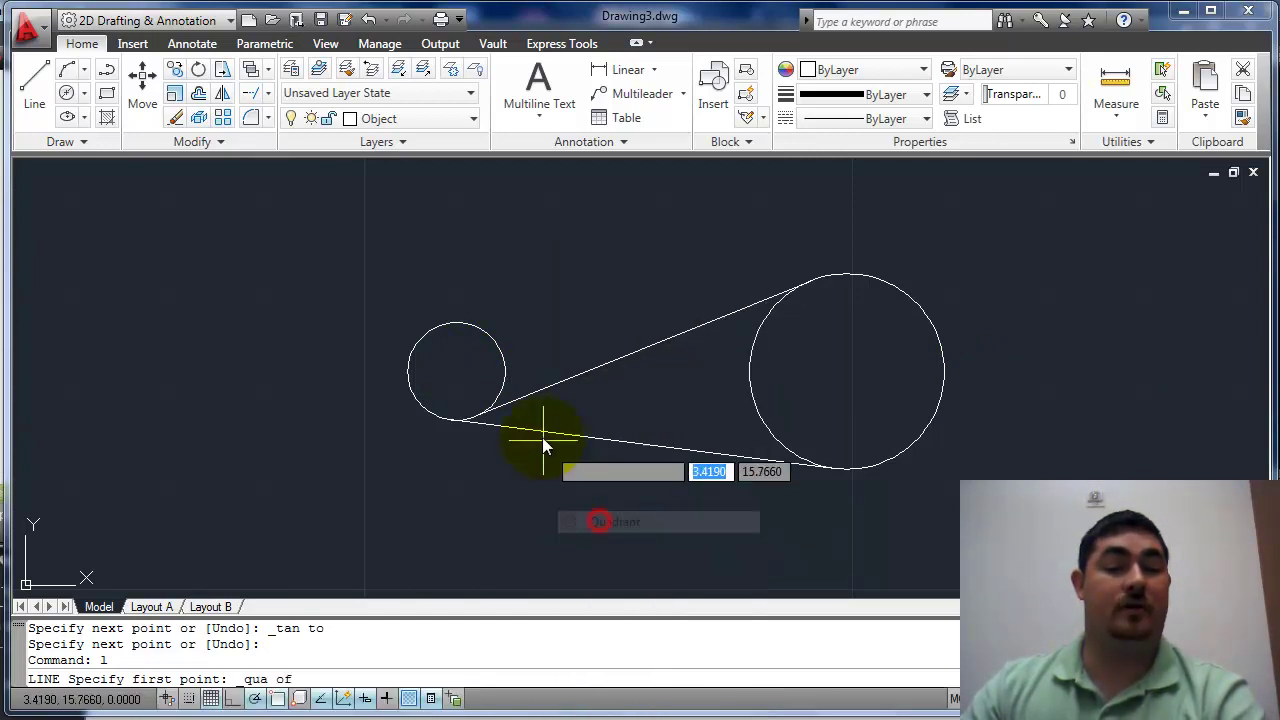
{"action": "left_click", "coordinate": [506, 374]}
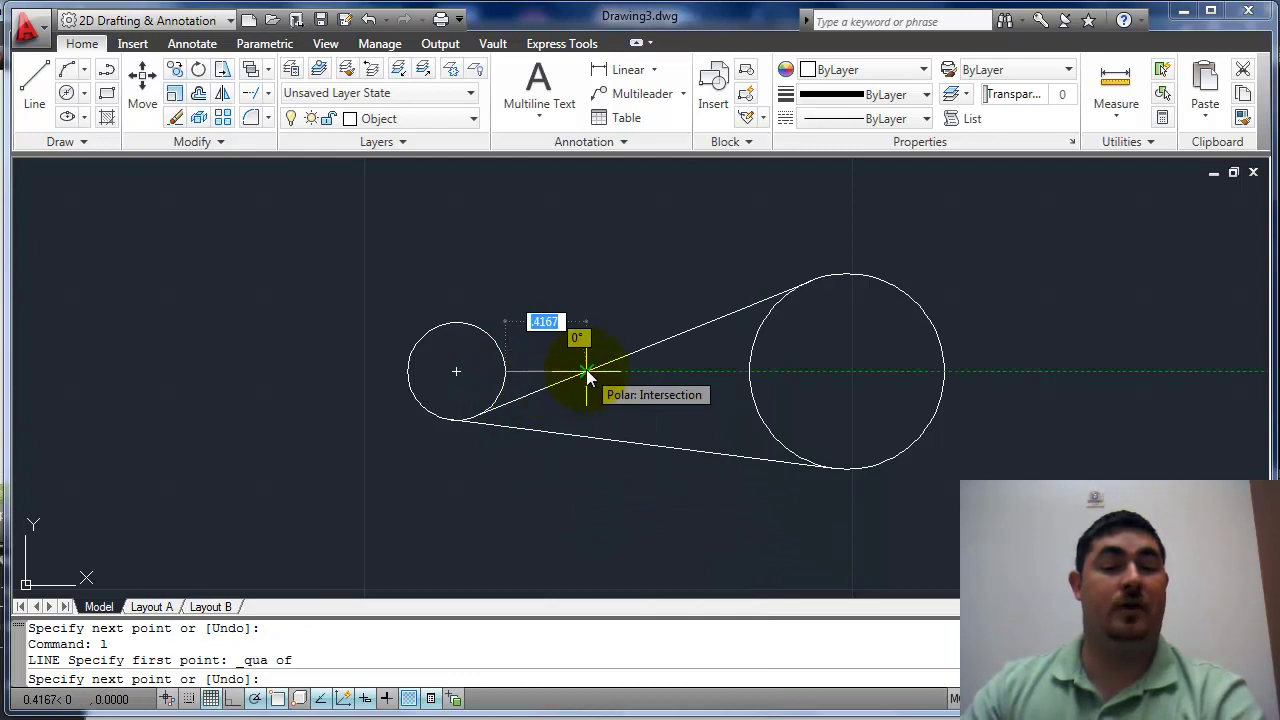
{"action": "key", "text": "F8"}
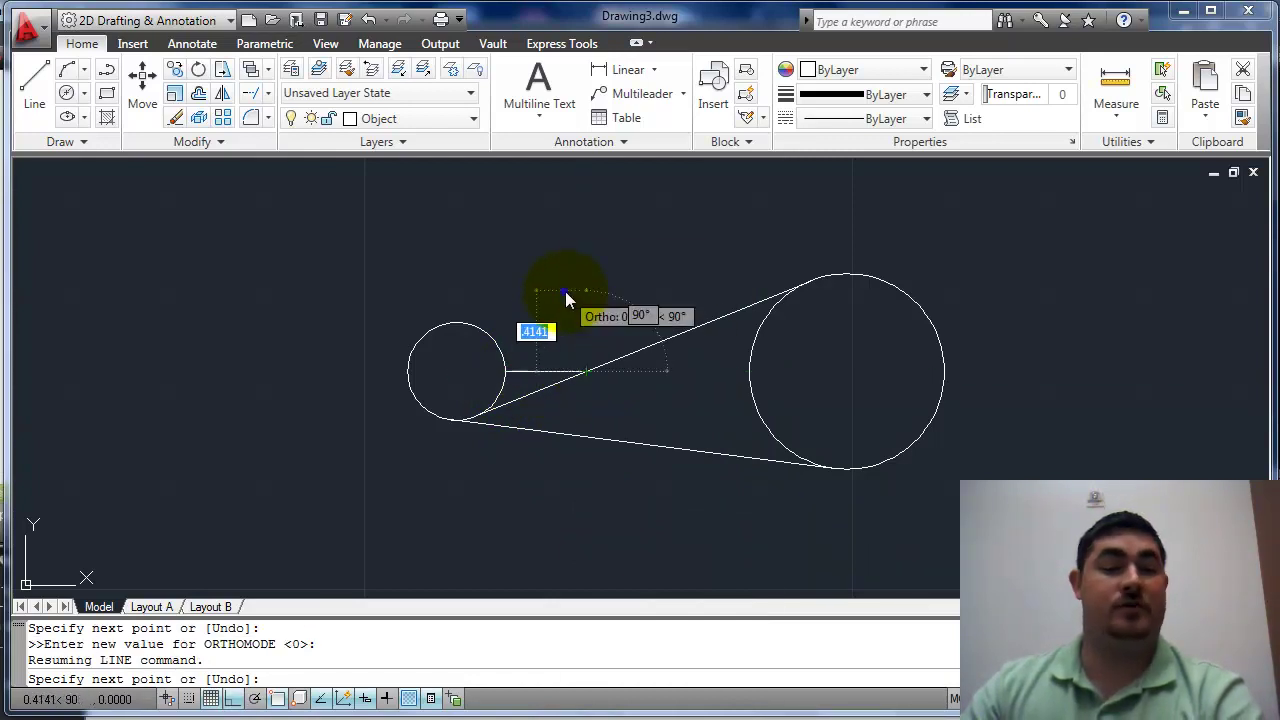
{"action": "right_click", "coordinate": [567, 300], "text": "shift"}
{"action": "left_click", "coordinate": [585, 543]}
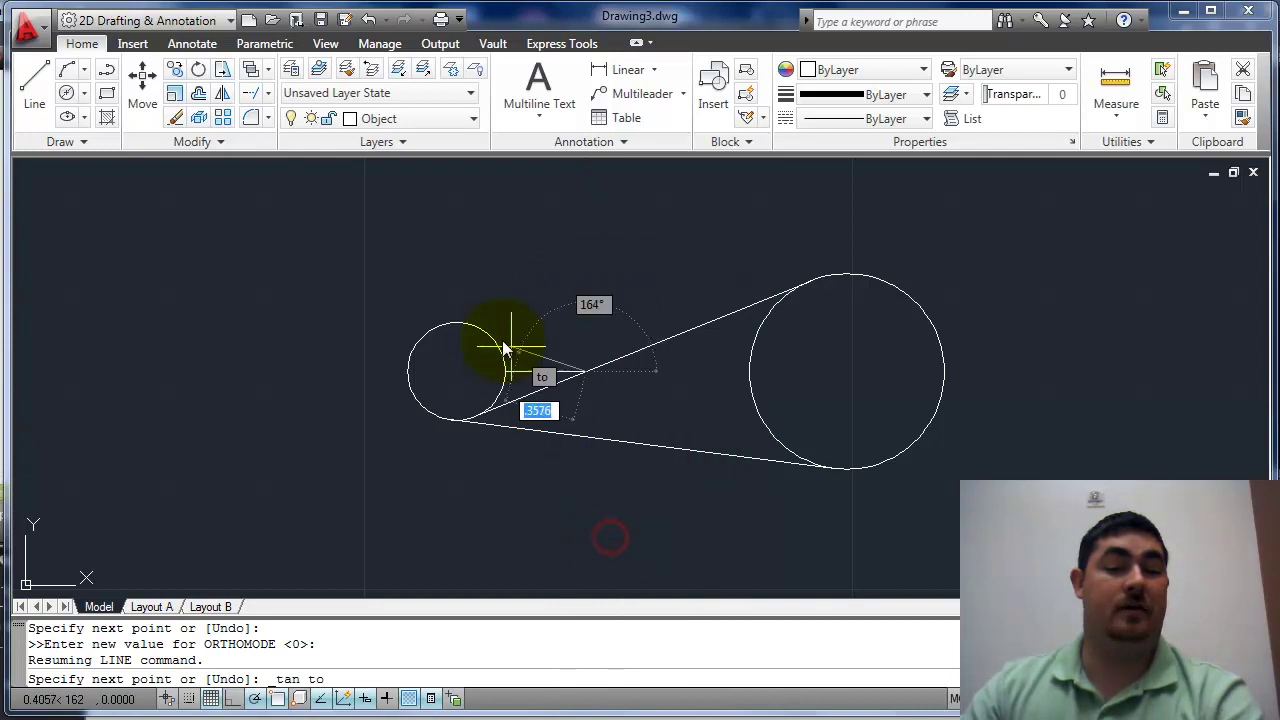
{"action": "left_click", "coordinate": [498, 339]}
{"action": "key", "text": "Return"}
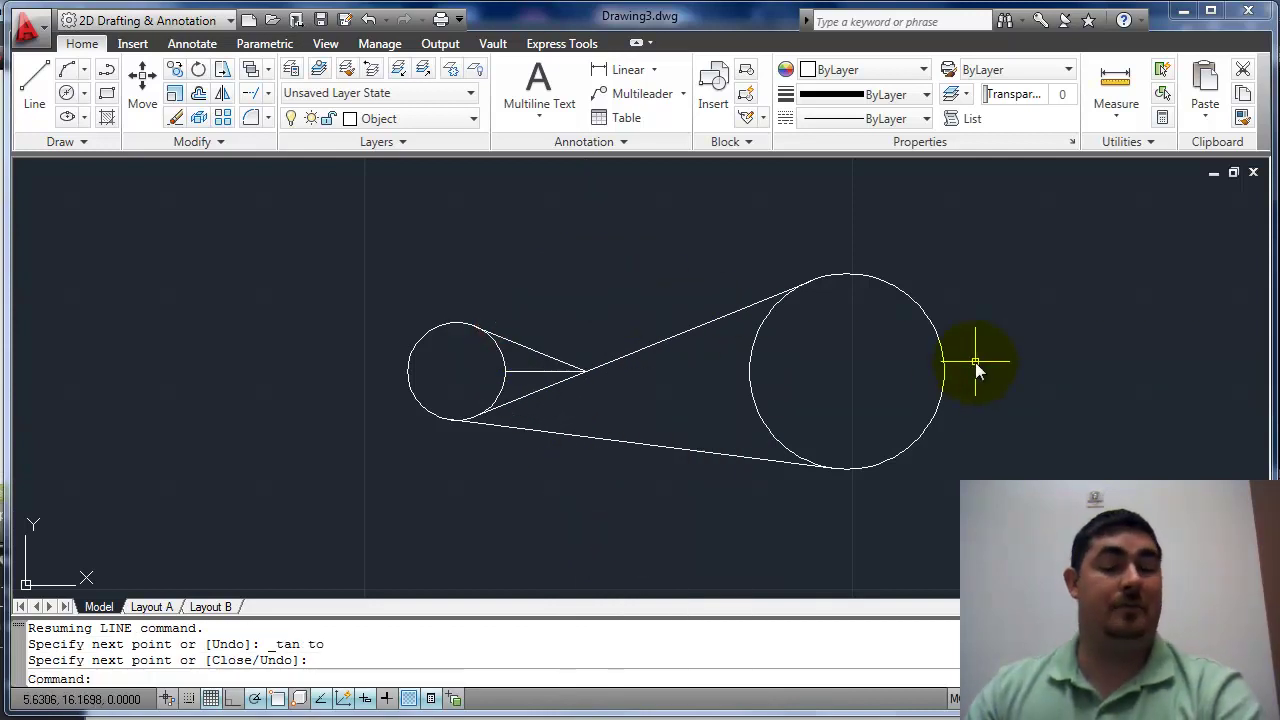
Erase all six objects of the first drawing with a crossing selection.
{"action": "mouse_move", "coordinate": [766, 500]}
{"action": "middle_mouse_down"}
{"action": "mouse_move", "coordinate": [777, 172]}
{"action": "mouse_move", "coordinate": [763, 434]}
{"action": "middle_mouse_up"}
{"action": "left_click", "coordinate": [991, 183]}
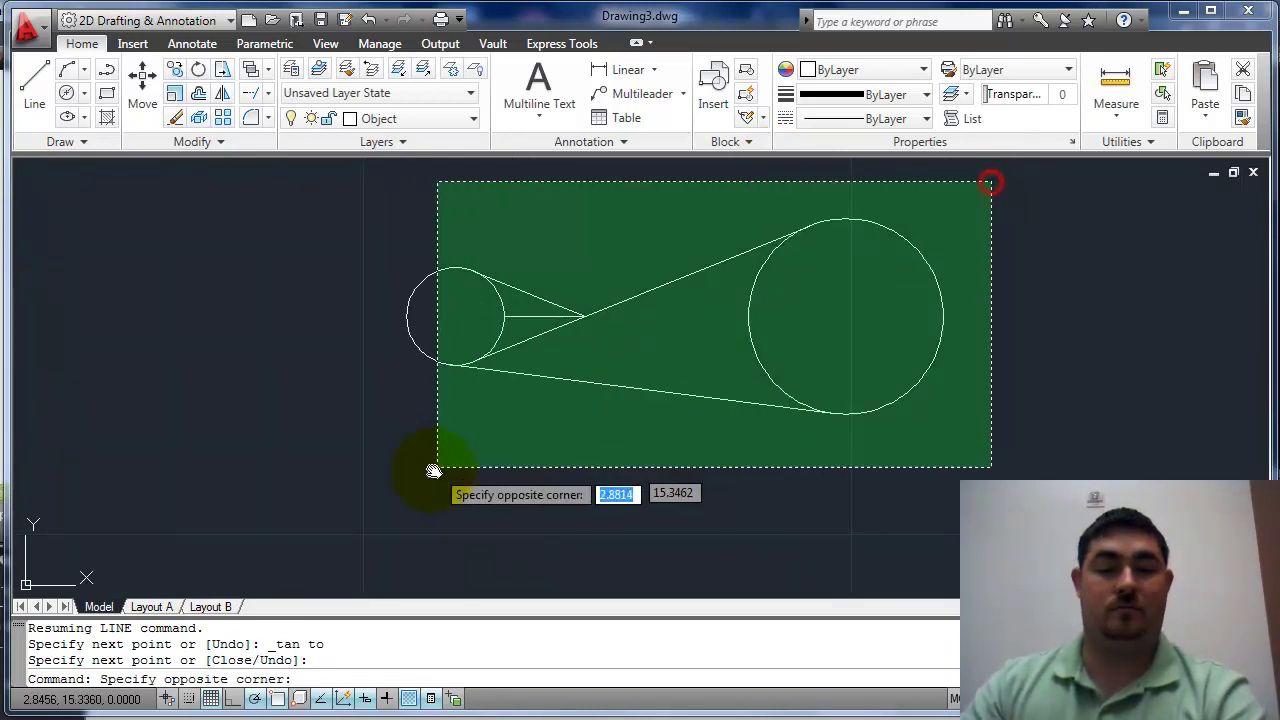
{"action": "left_click", "coordinate": [425, 472]}
{"action": "key", "text": "Delete"}
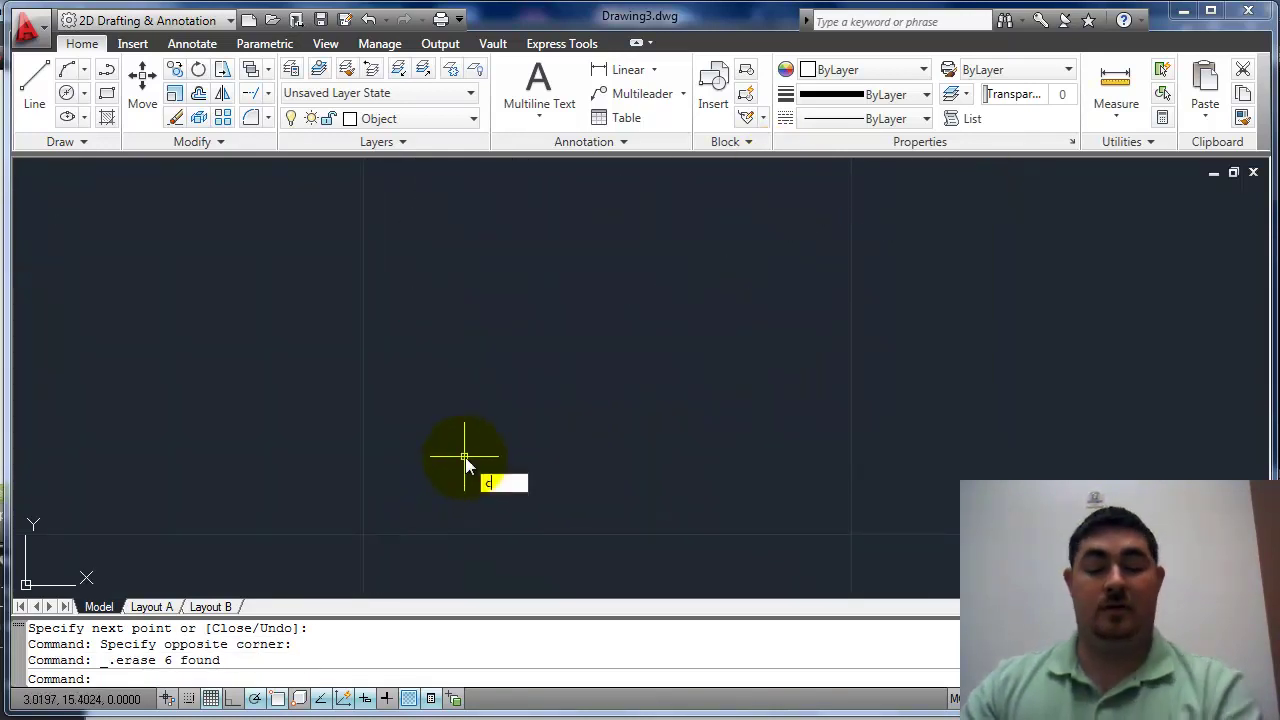
Draw a circle of diameter 0.5.
{"action": "key", "text": "Return"}
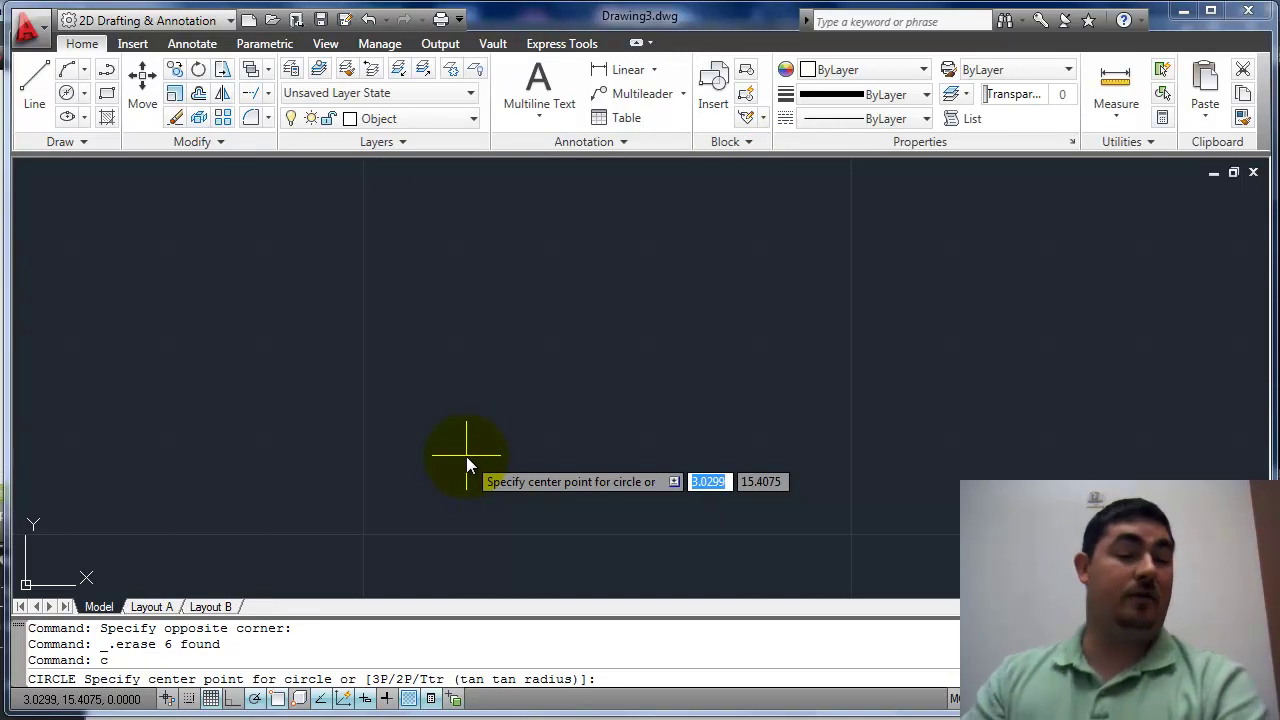
{"action": "left_click", "coordinate": [446, 382]}
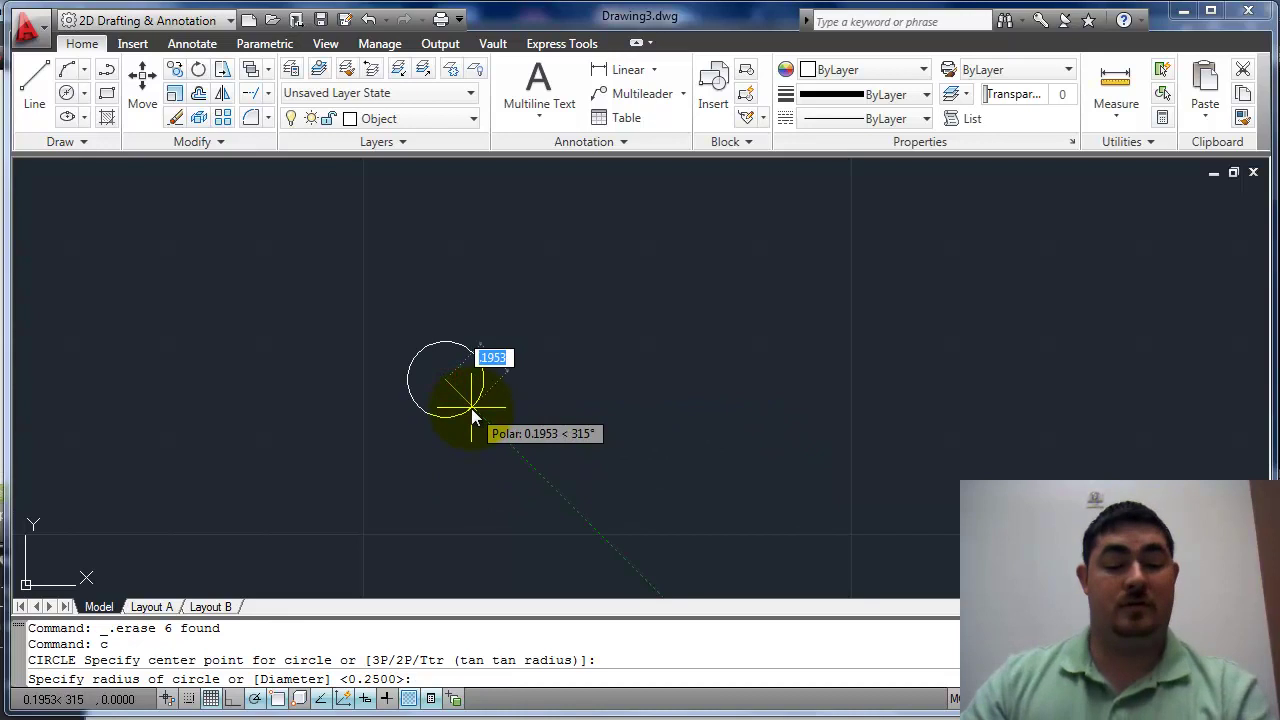
{"action": "type", "text": "d"}
{"action": "key", "text": "Return"}
{"action": "type", "text": ".5"}
{"action": "key", "text": "Return"}
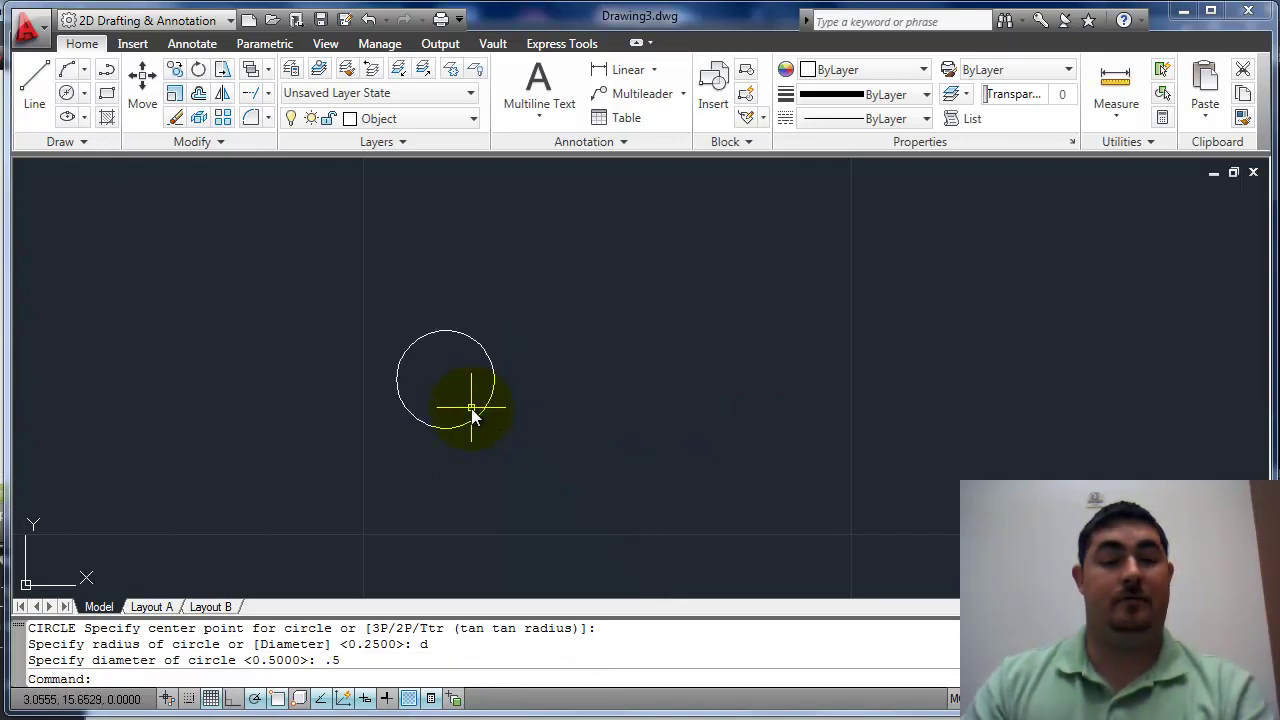
Draw a diameter 1 circle centred 2 units to the right of the small one.
{"action": "left_click", "coordinate": [66, 92]}
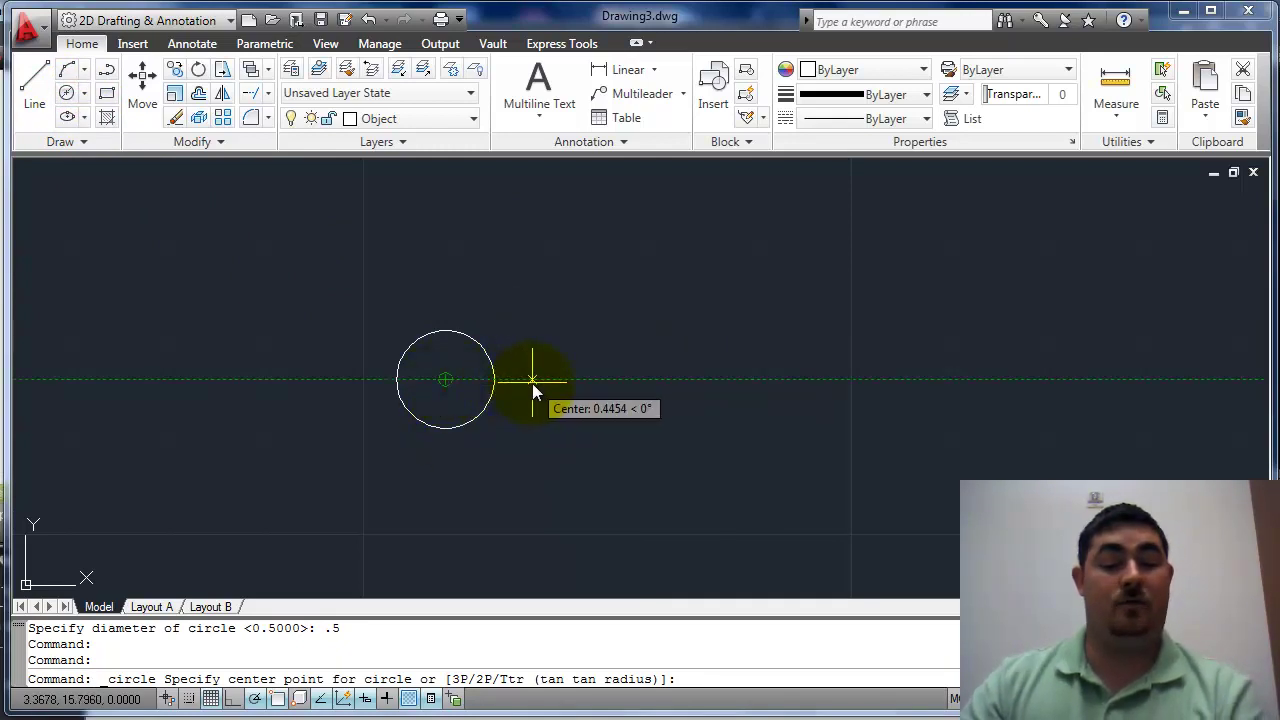
{"action": "type", "text": "2"}
{"action": "key", "text": "Return"}
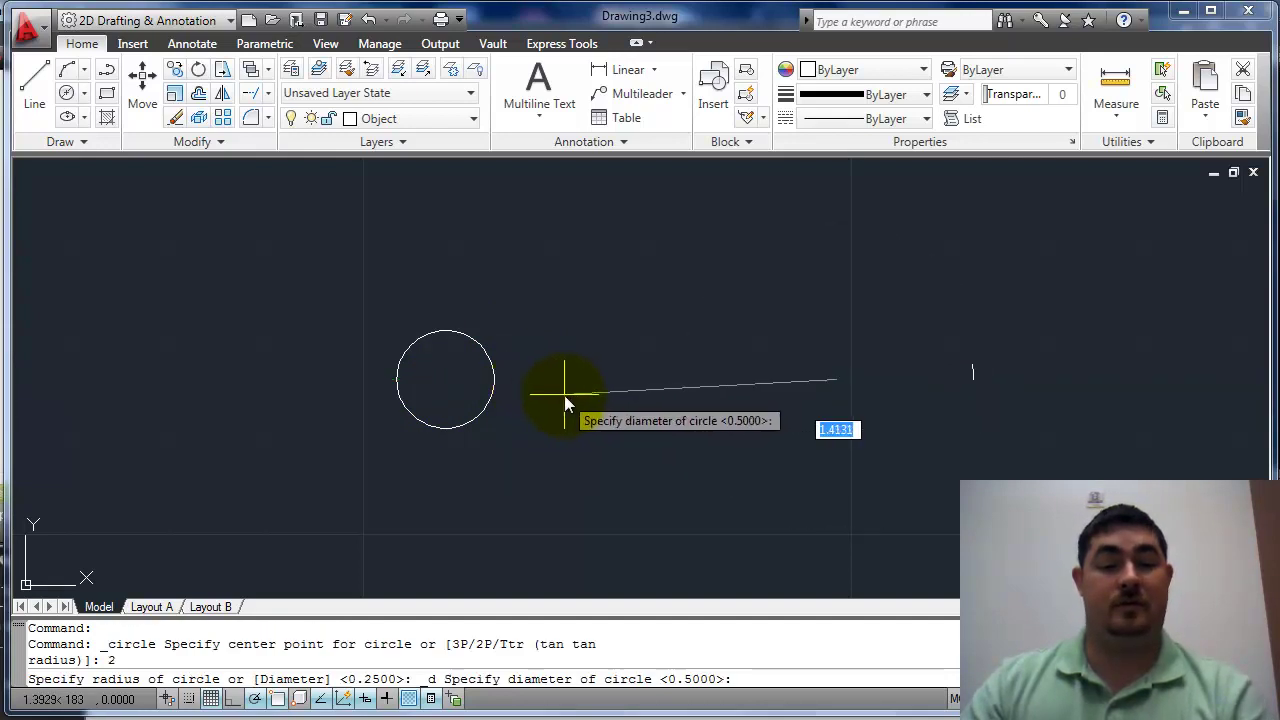
{"action": "type", "text": "1"}
{"action": "key", "text": "Return"}
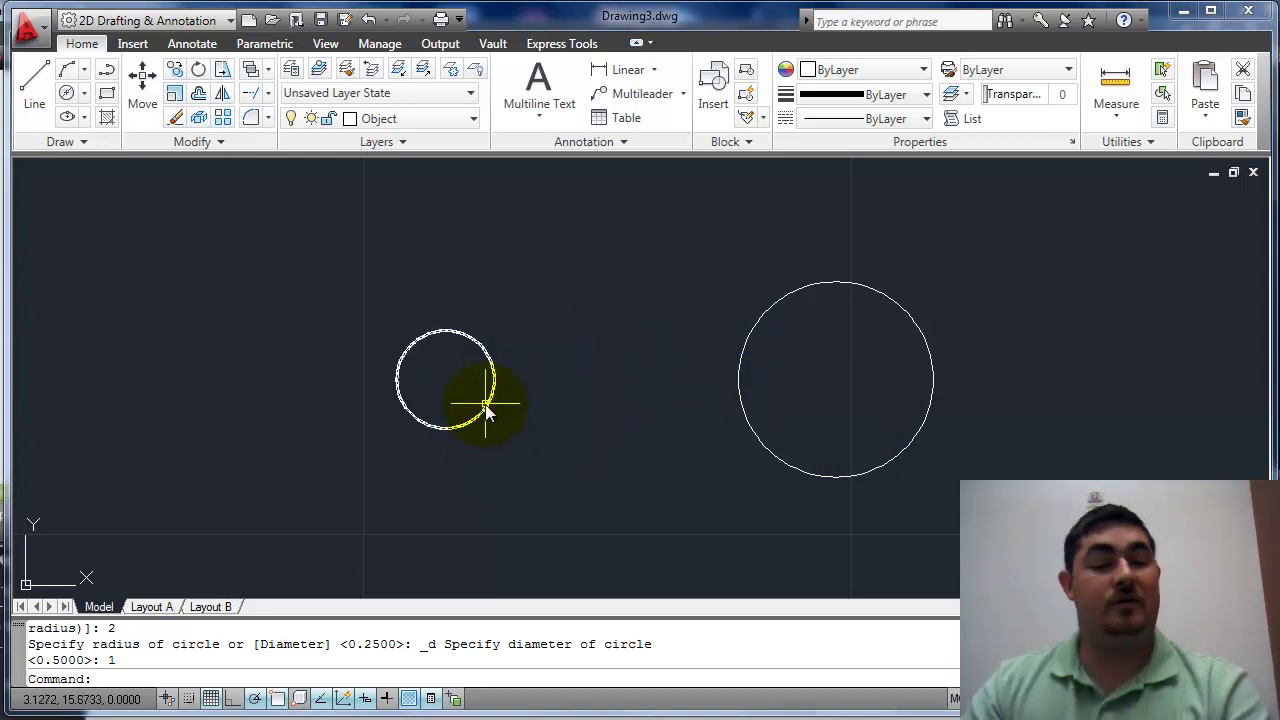
Turn on Tangent object snap and draw the lower line tangent to both circles.
{"action": "right_click", "coordinate": [278, 699]}
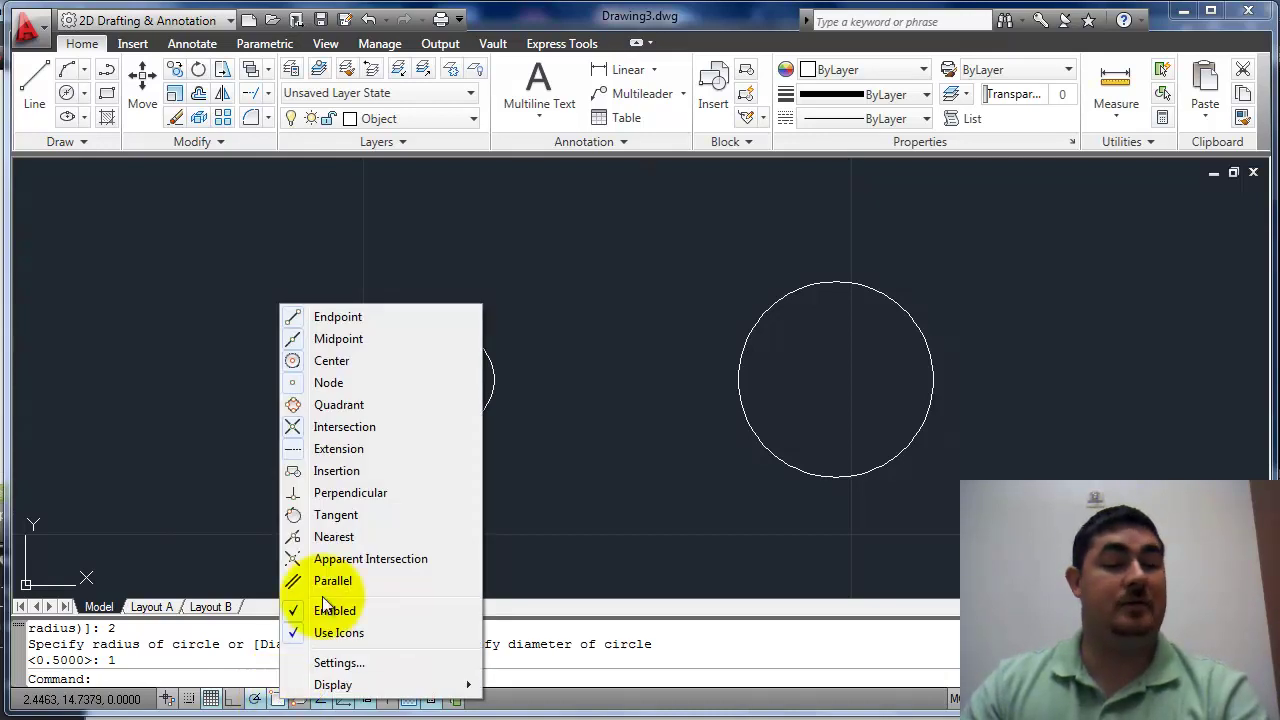
{"action": "left_click", "coordinate": [330, 515]}
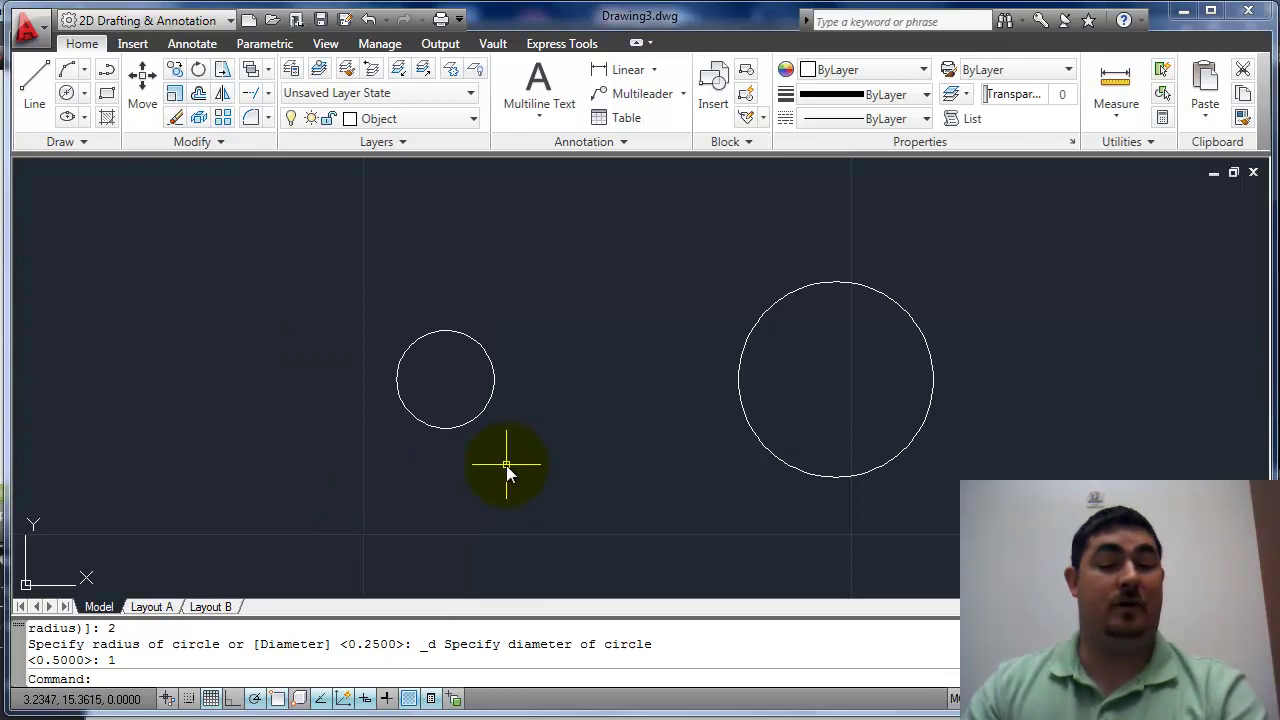
{"action": "type", "text": "l"}
{"action": "key", "text": "Return"}
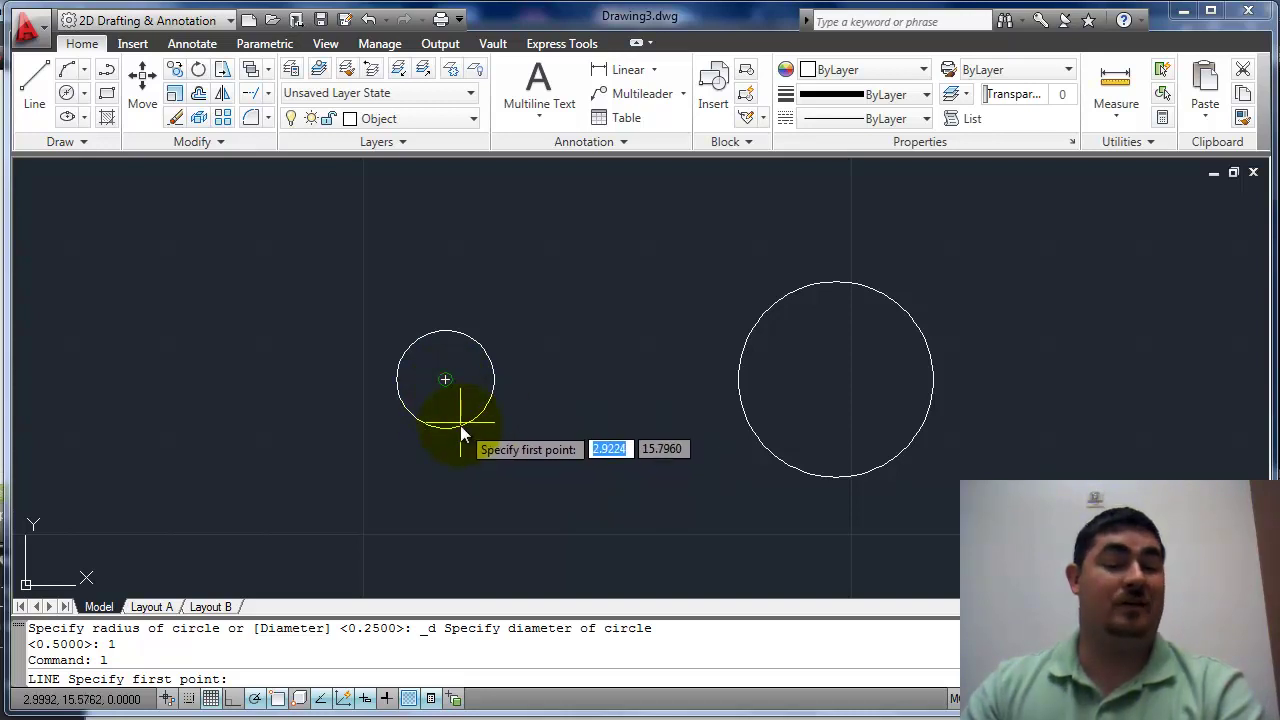
{"action": "right_click", "coordinate": [278, 698]}
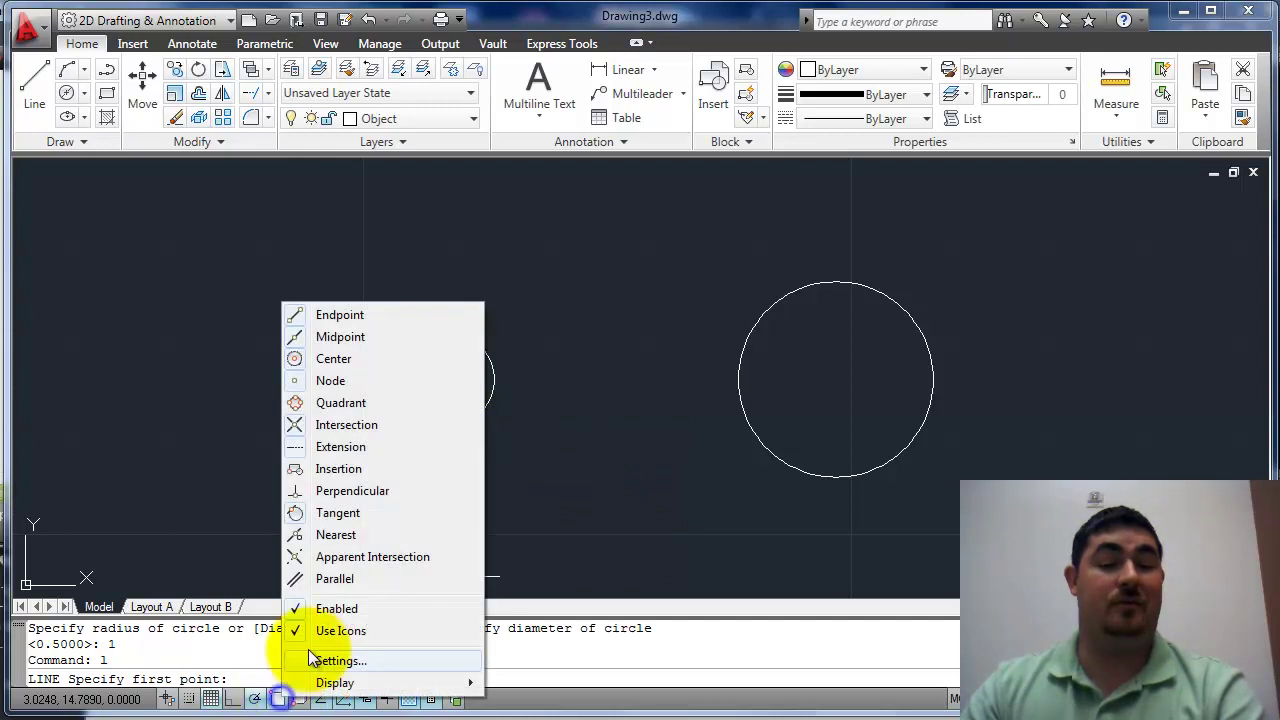
{"action": "left_click", "coordinate": [332, 359]}
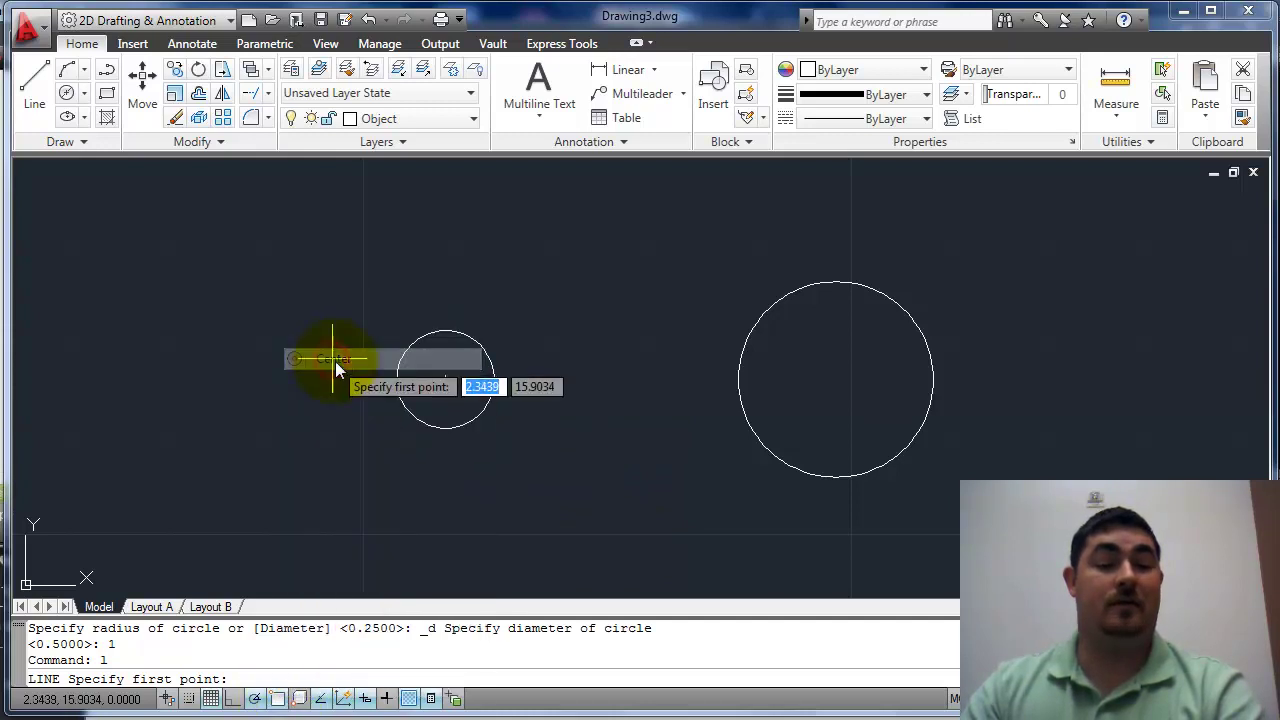
{"action": "left_click", "coordinate": [454, 430]}
{"action": "left_click", "coordinate": [799, 478]}
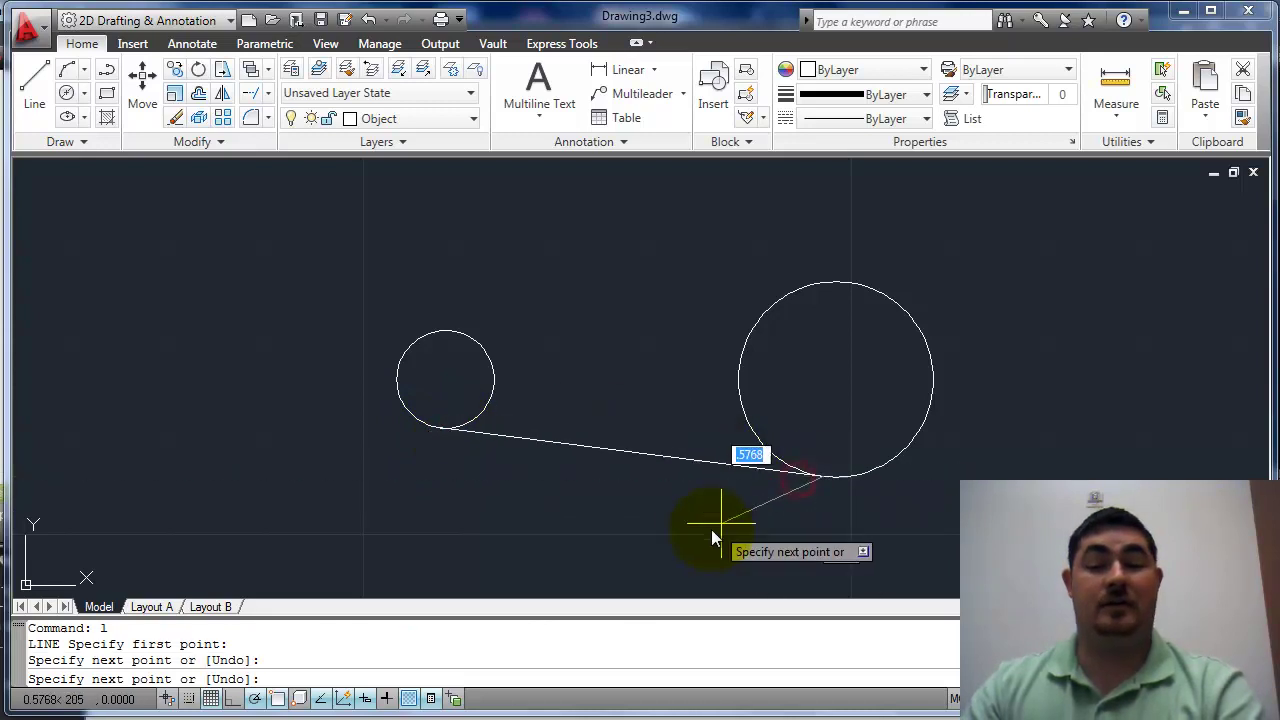
Draw the upper line tangent to the small circle and the large circle's top.
{"action": "key", "text": "Return"}
{"action": "key", "text": "Return"}
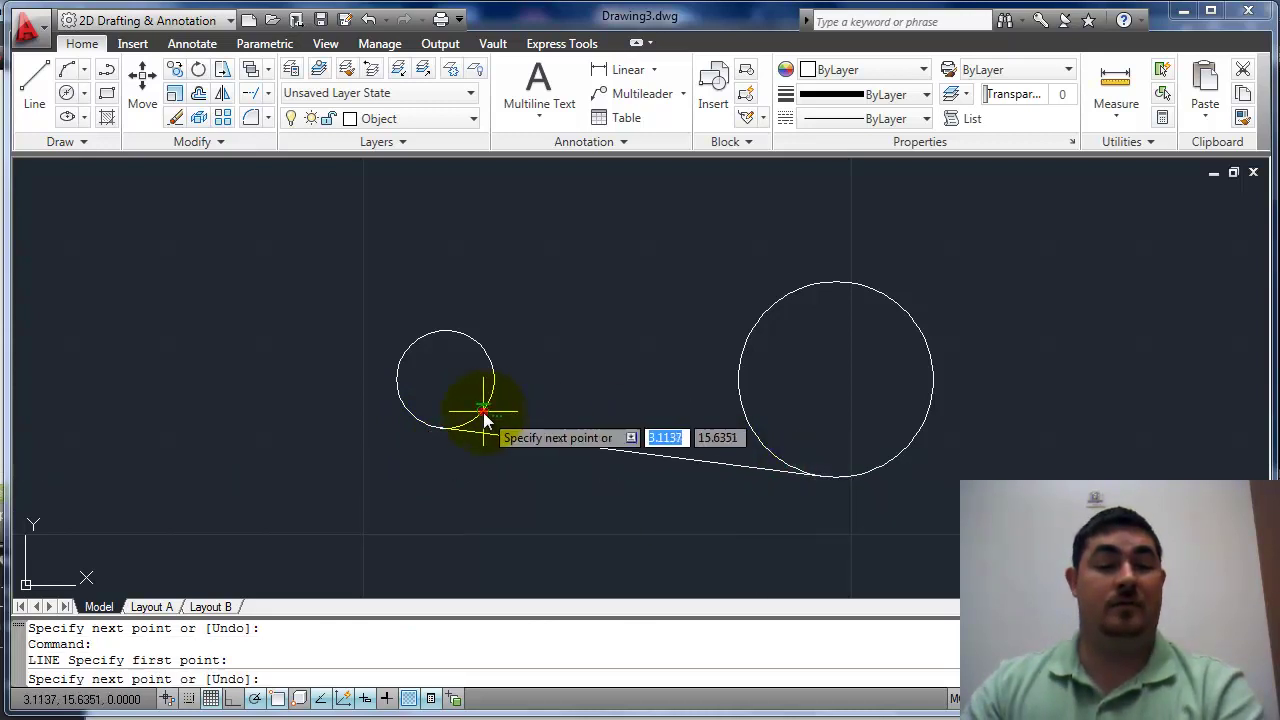
{"action": "left_click", "coordinate": [485, 420]}
{"action": "left_click", "coordinate": [781, 297]}
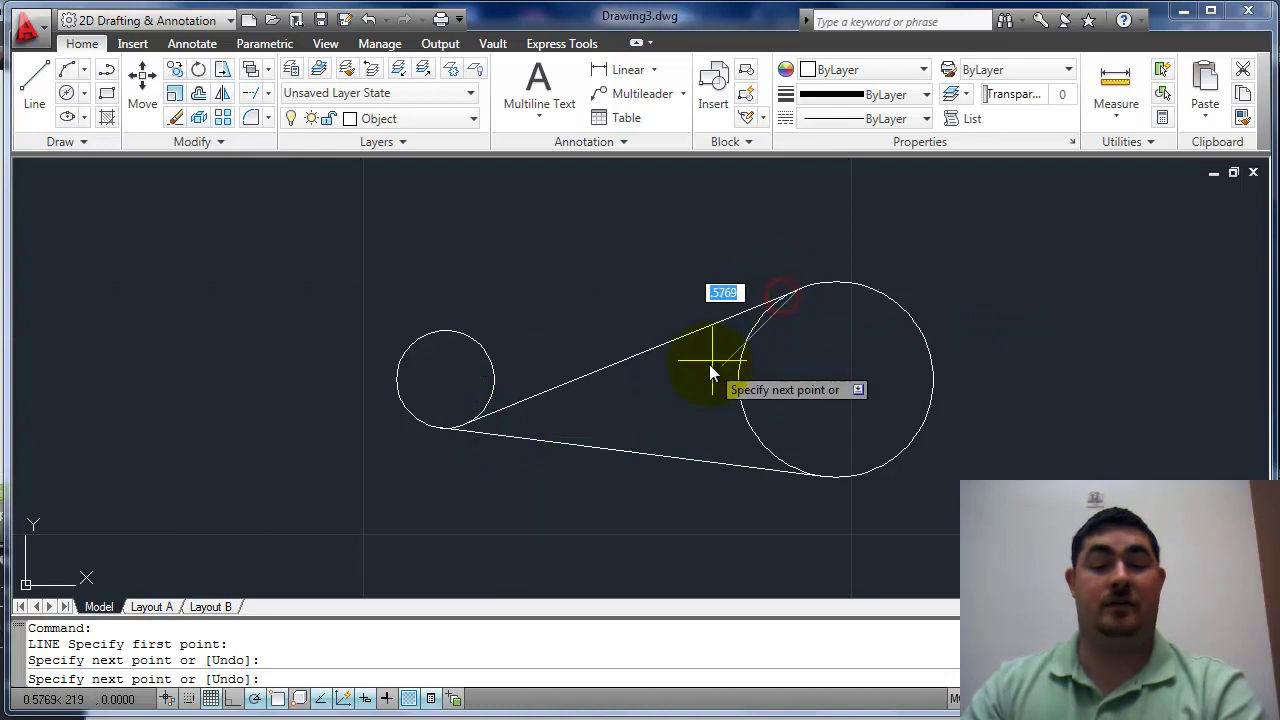
{"action": "key", "text": "Return"}
{"action": "right_click", "coordinate": [279, 704]}
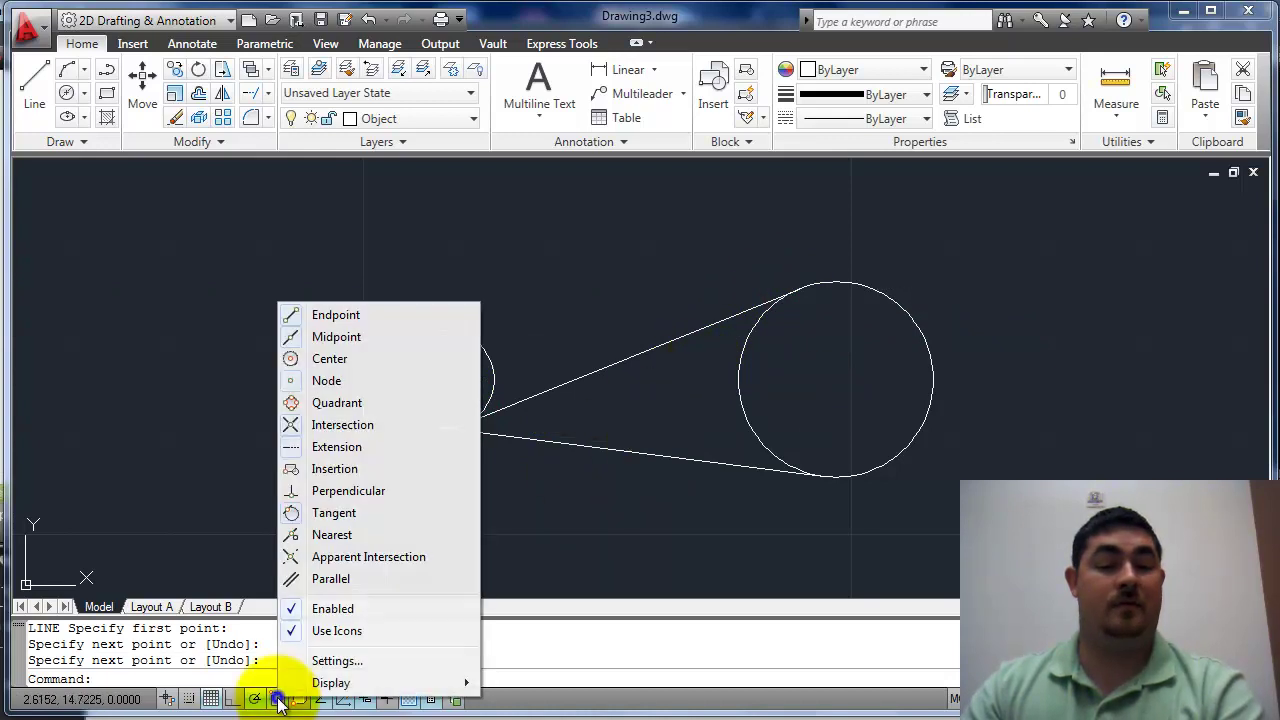
Draw the wedge from the small circle's right side to the upper tangent line and back tangent, then show the pr1 image.
{"action": "left_click", "coordinate": [328, 356]}
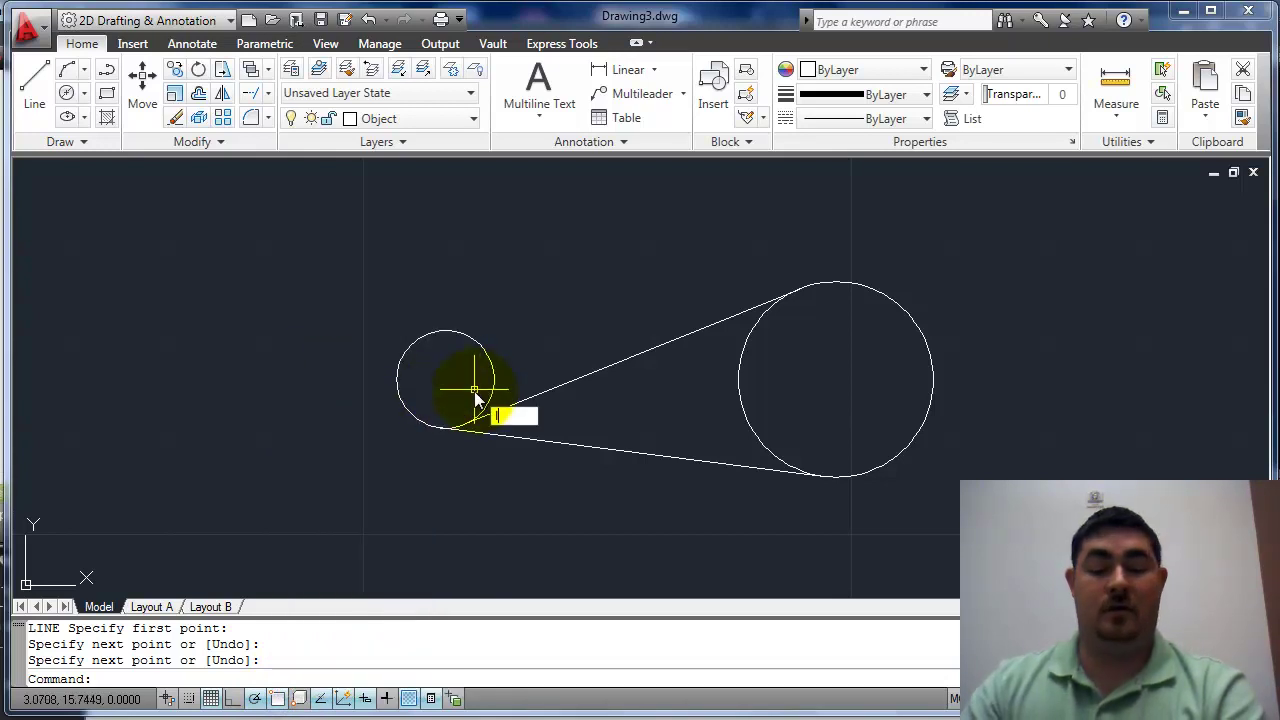
{"action": "key", "text": "Return"}
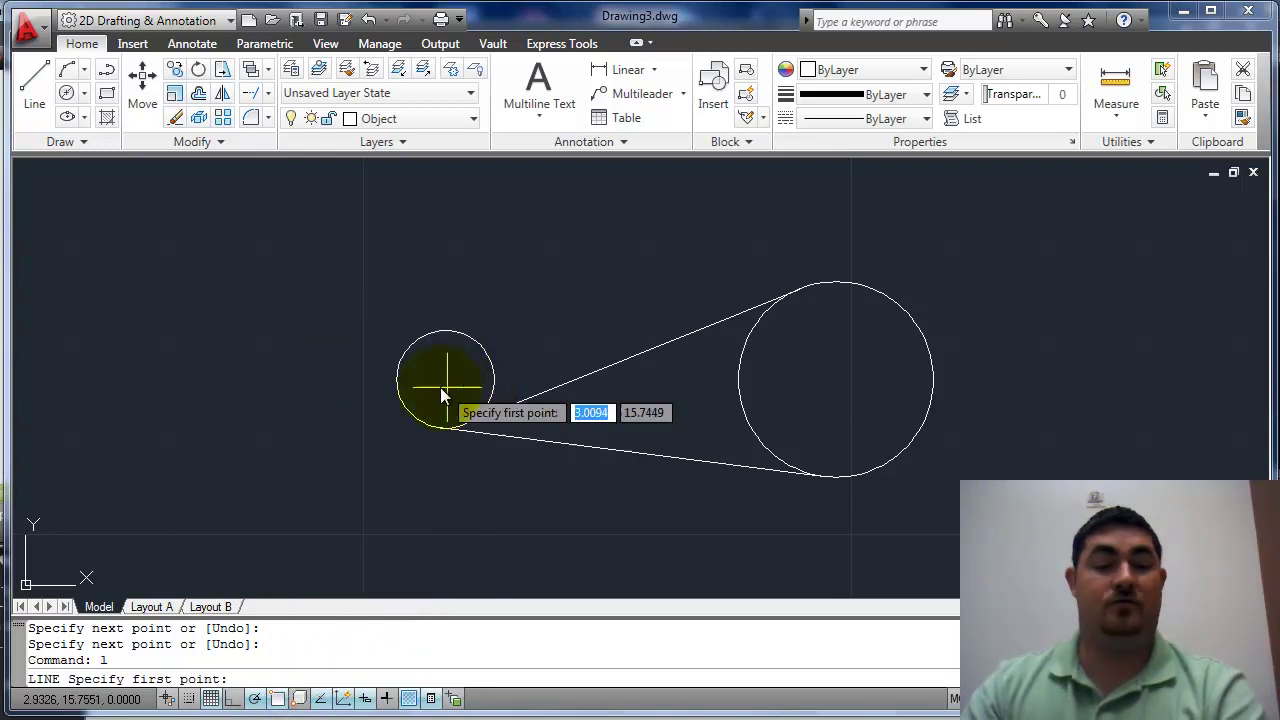
{"action": "left_click", "coordinate": [494, 379]}
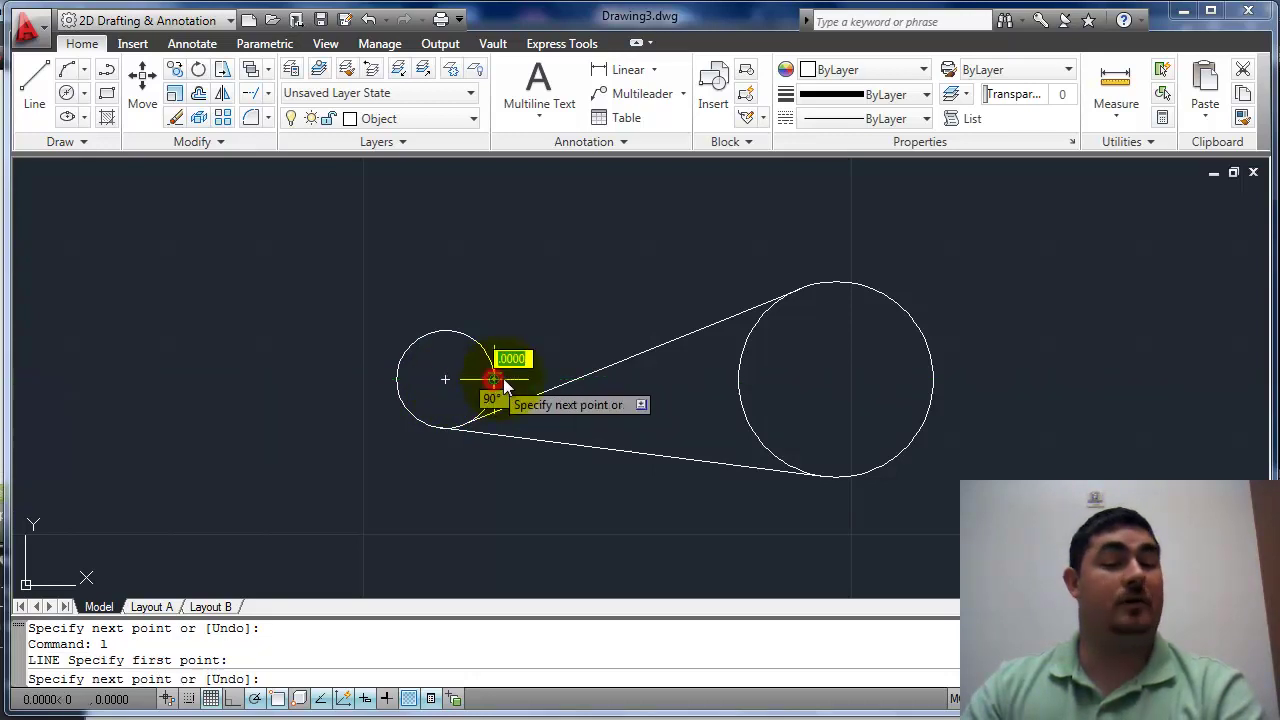
{"action": "left_click", "coordinate": [580, 380]}
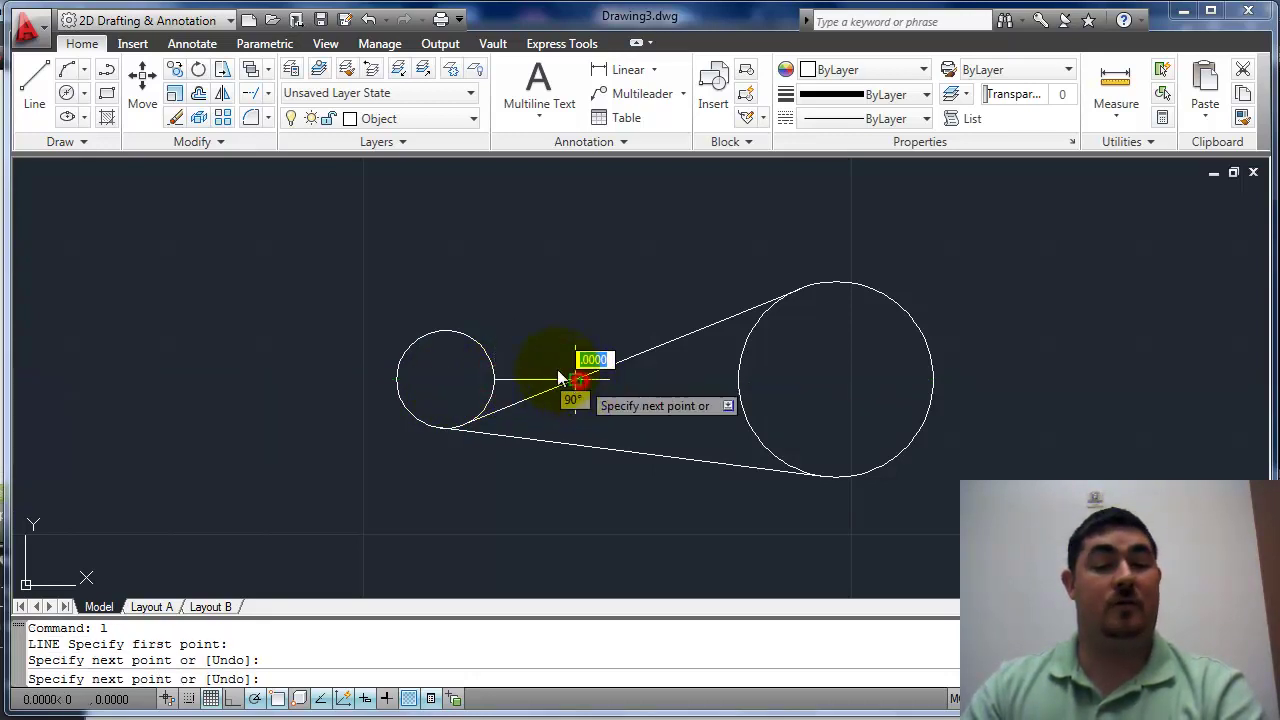
{"action": "left_click", "coordinate": [477, 340]}
{"action": "key", "text": "Return"}
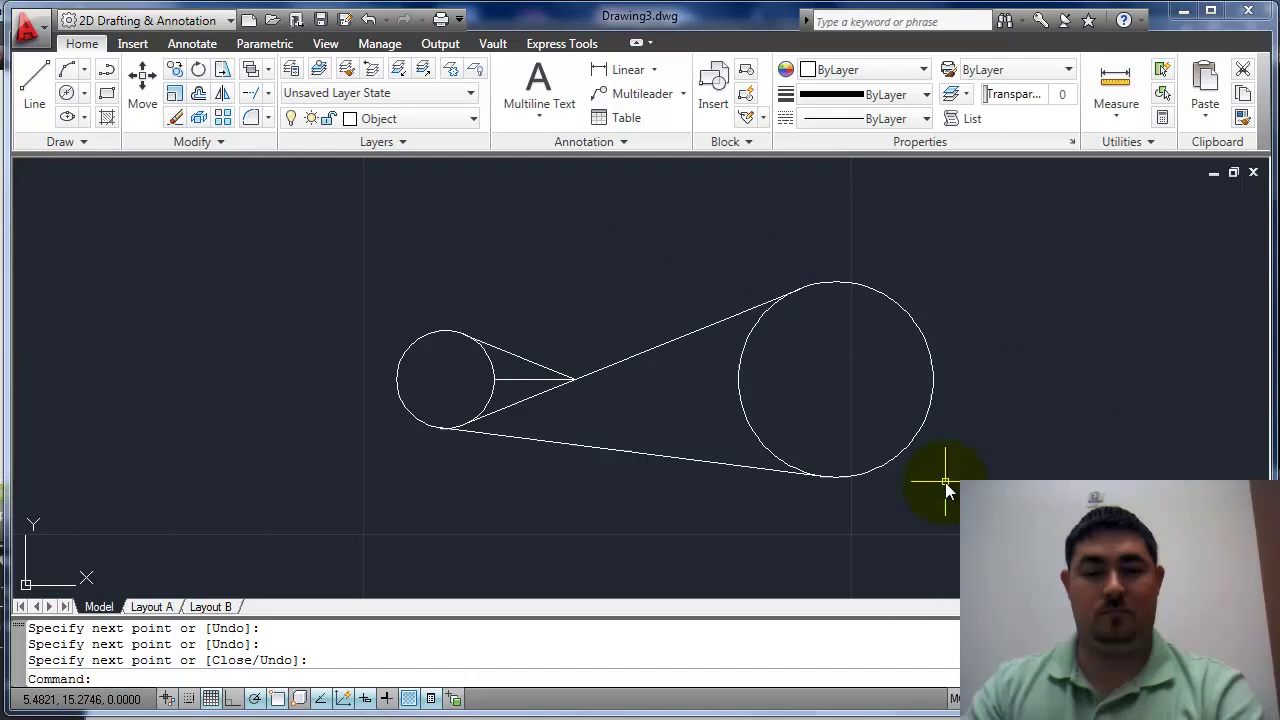
{"action": "left_click", "coordinate": [500, 715]}
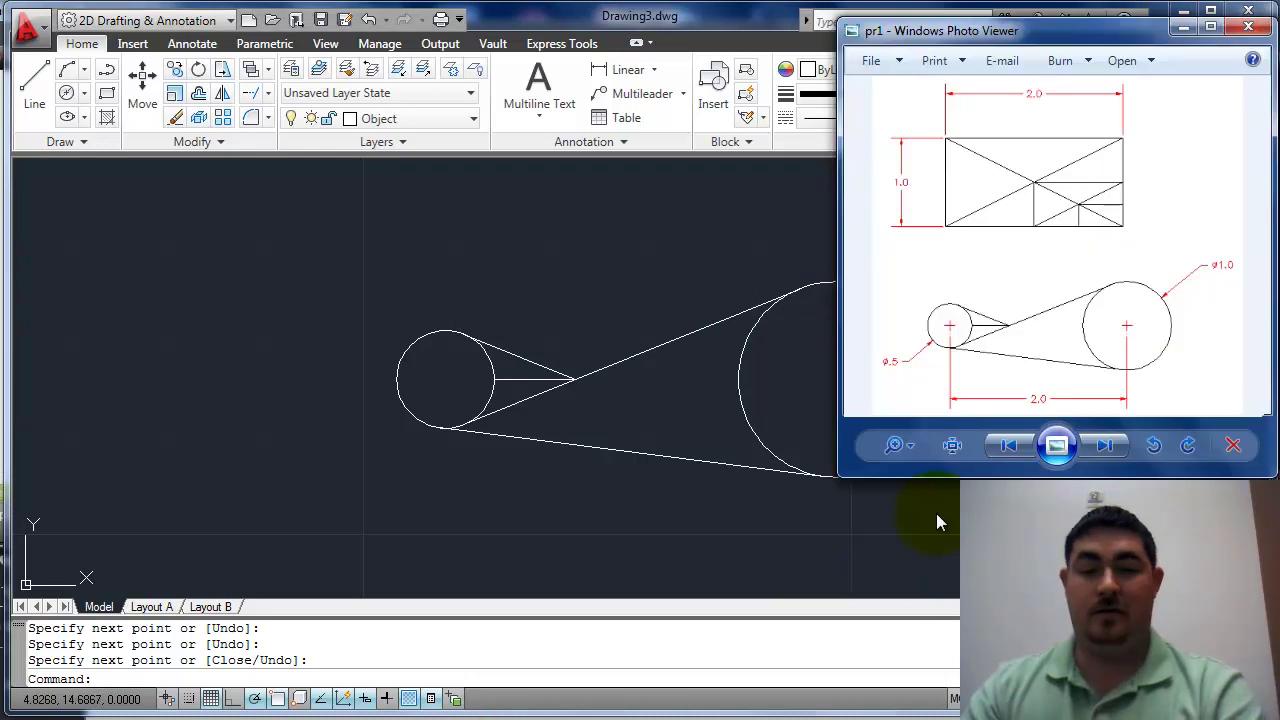